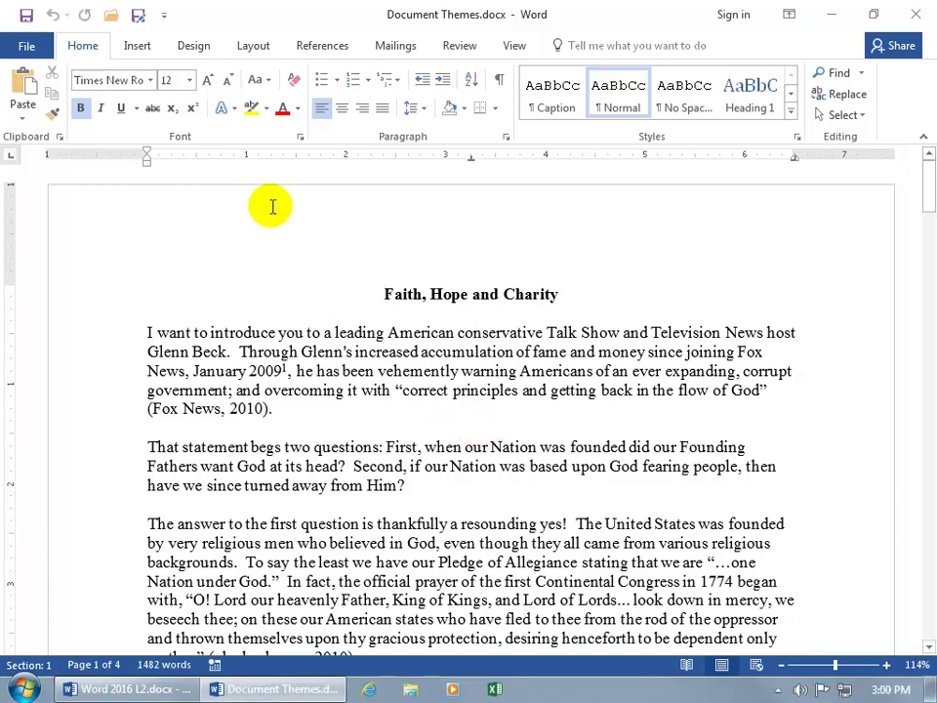
# Browse the gallery of built-in document themes without applying one
pyautogui.click(195, 46)
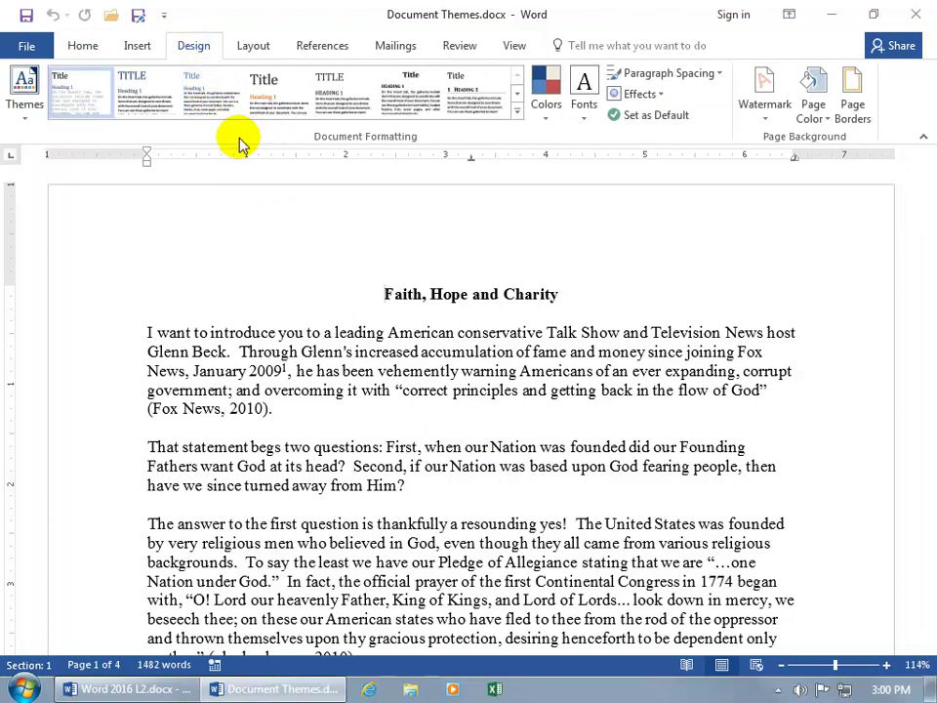
pyautogui.click(26, 93)
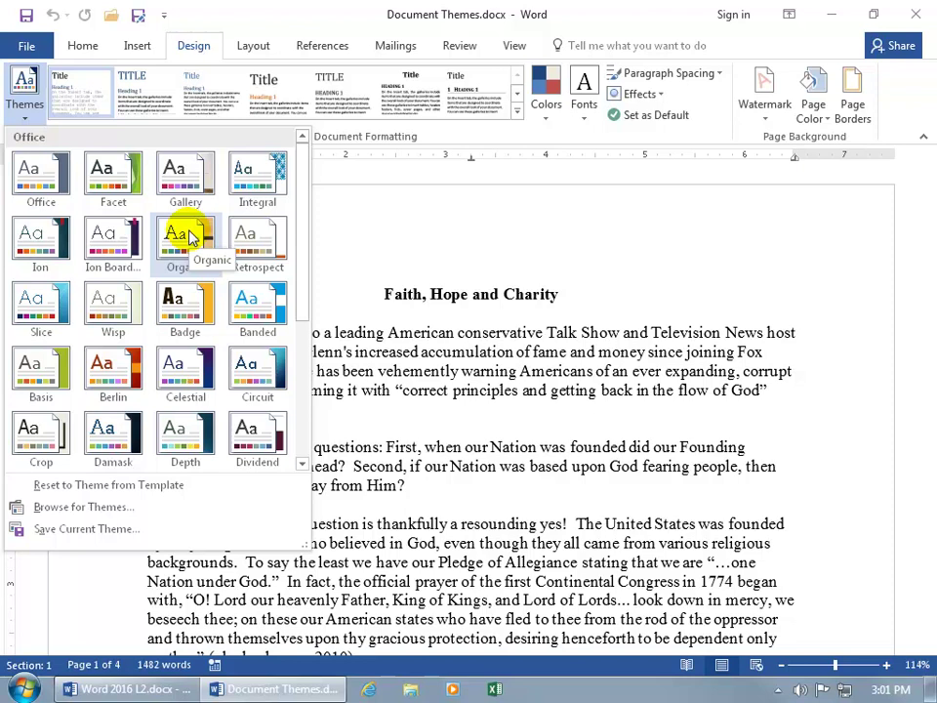
pyautogui.click(376, 293)
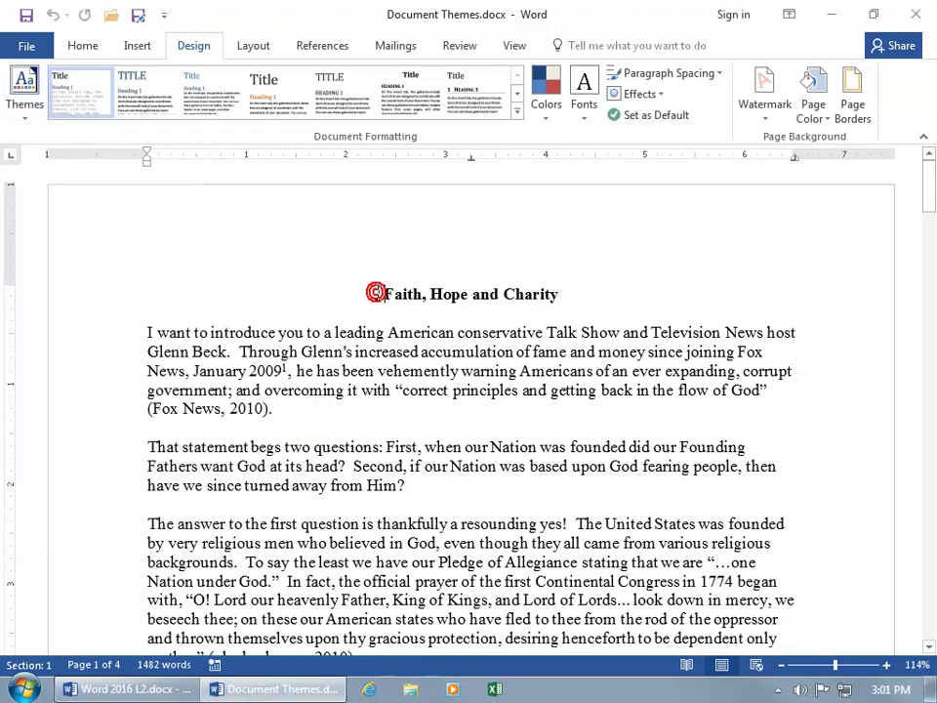
# Examine the theme fonts offered for headings and body with the cursor in the first body paragraph
pyautogui.click(83, 45)
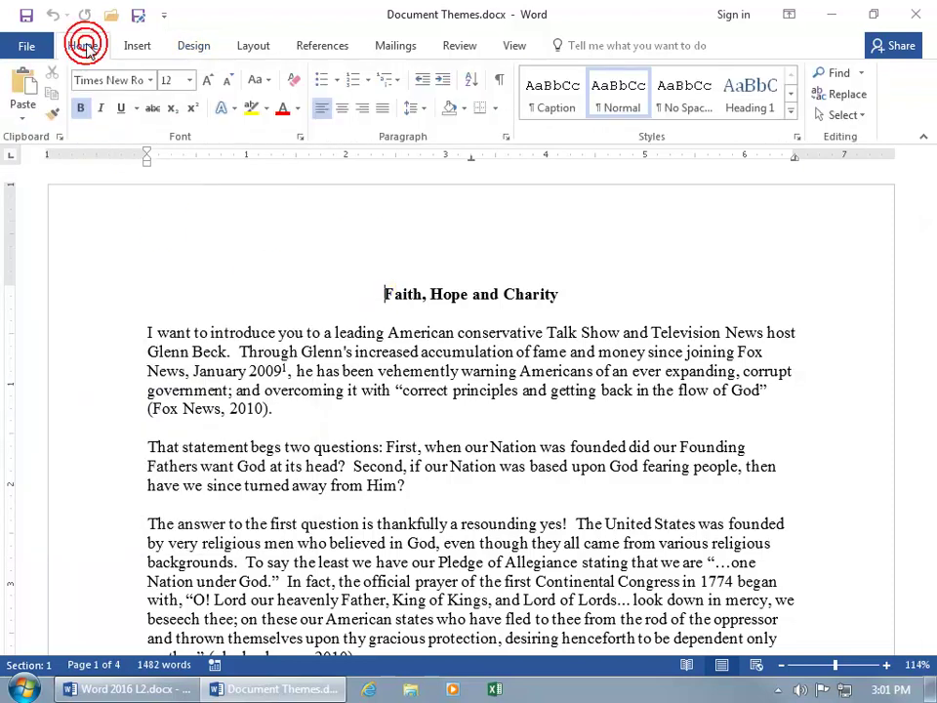
pyautogui.click(295, 334)
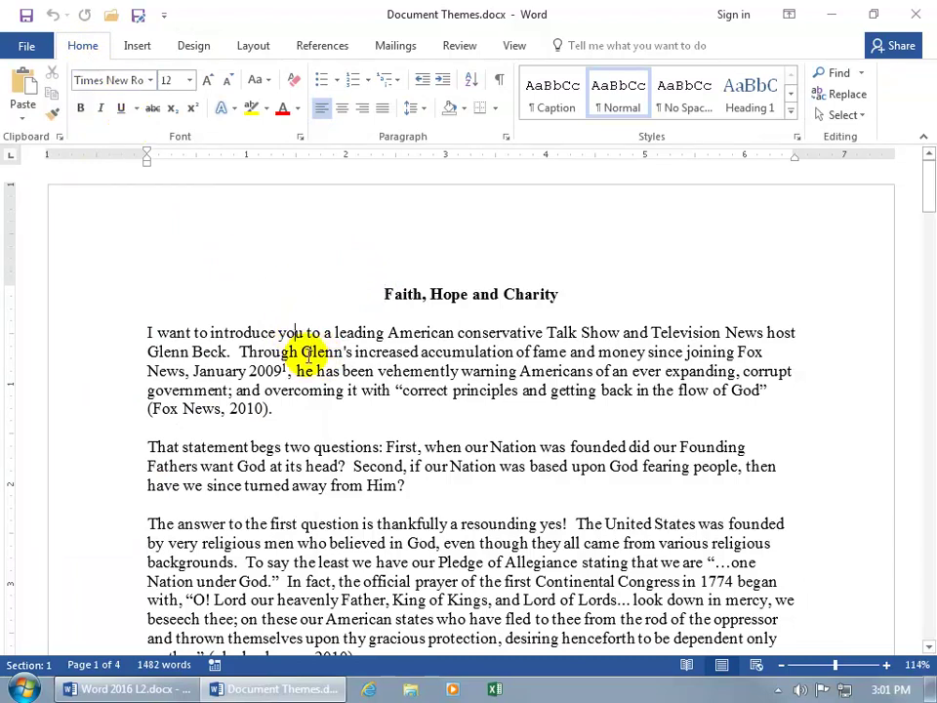
pyautogui.click(149, 81)
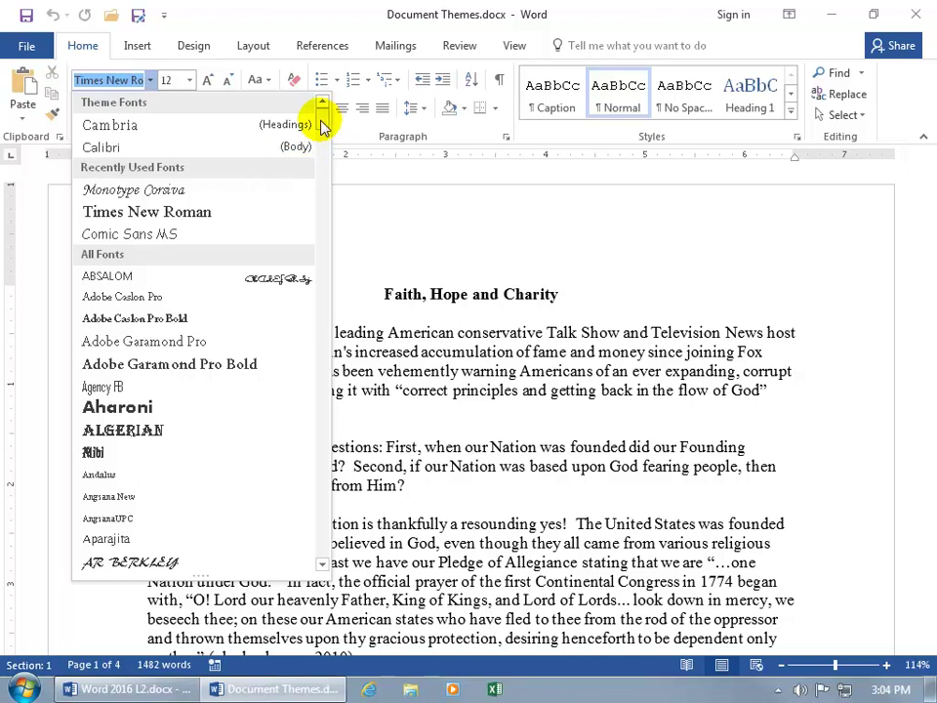
# Apply the Heading 1 style to the title "Faith, Hope and Charity"
pyautogui.click(383, 293)
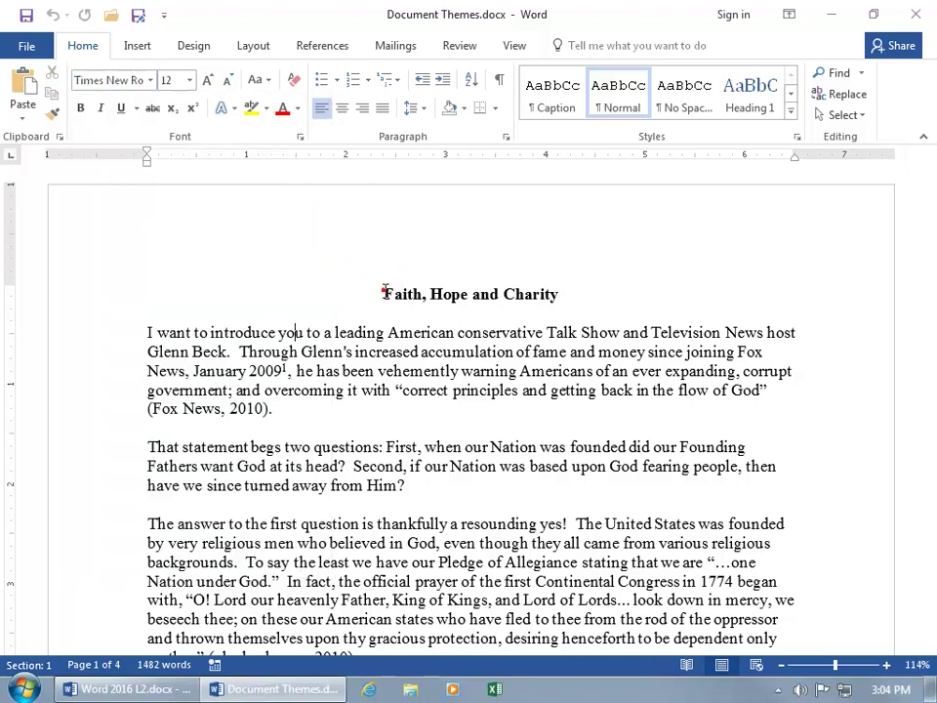
pyautogui.moveTo(381, 294); pyautogui.dragTo(547, 294)
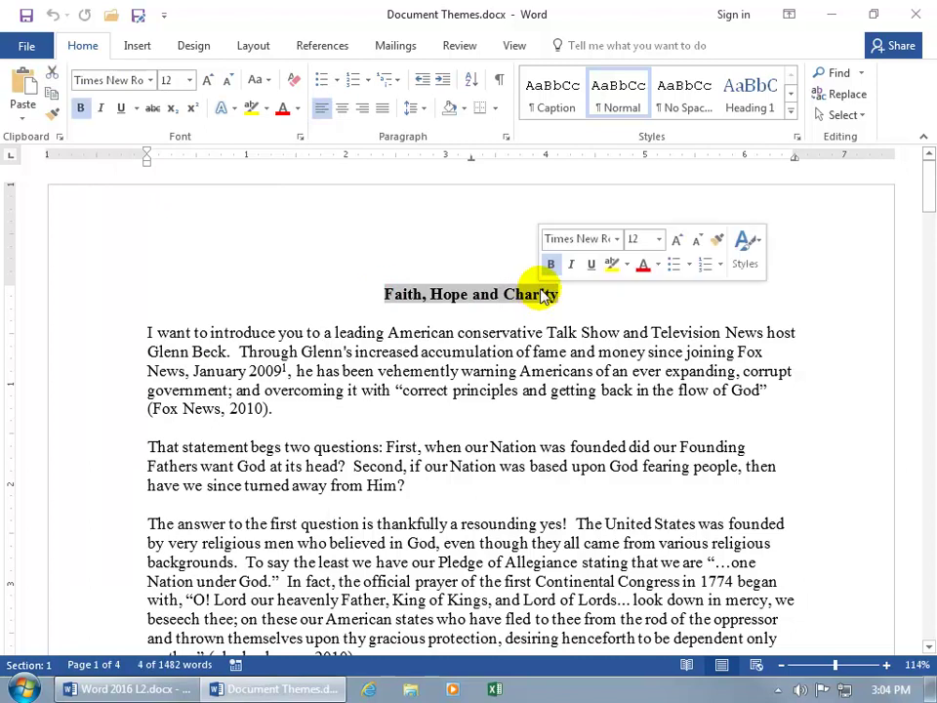
pyautogui.click(766, 110)
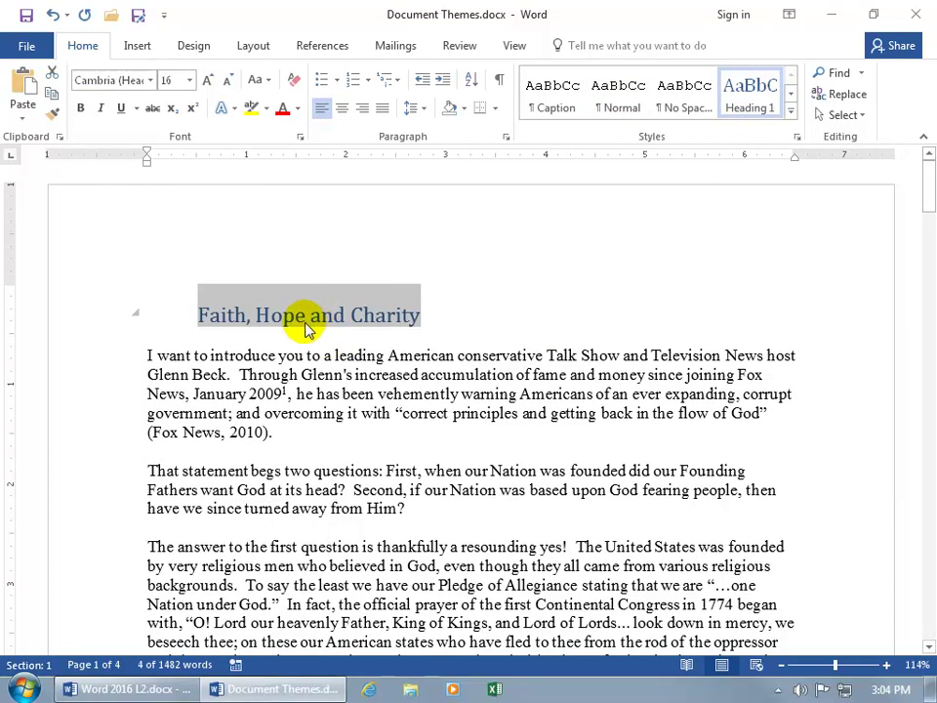
# Set the font of the first body paragraph to the theme font Calibri (Body)
pyautogui.moveTo(147, 355); pyautogui.dragTo(272, 434)
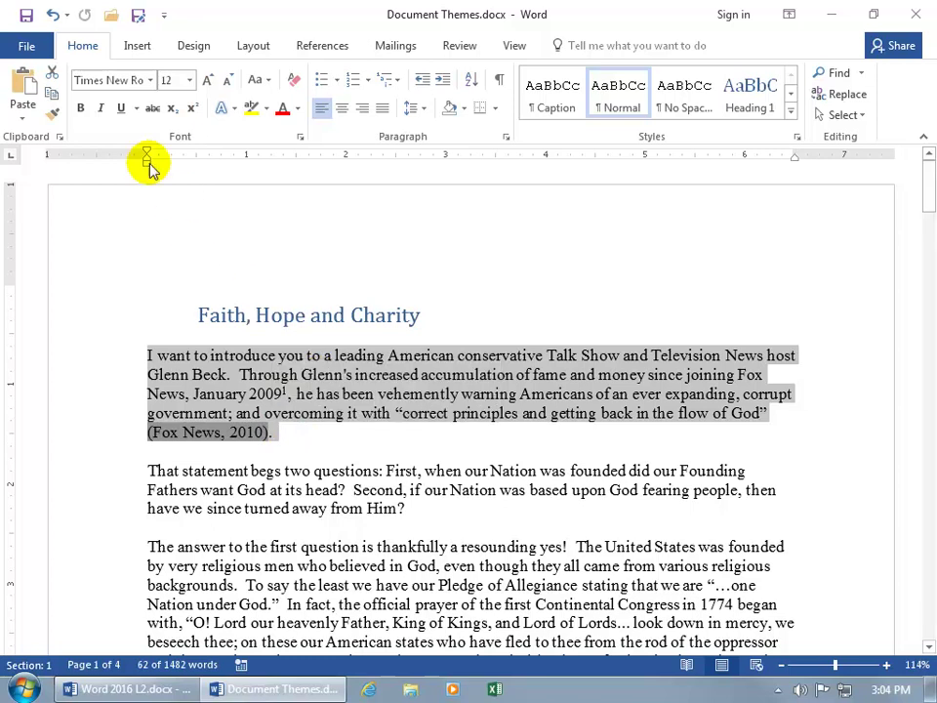
pyautogui.click(151, 80)
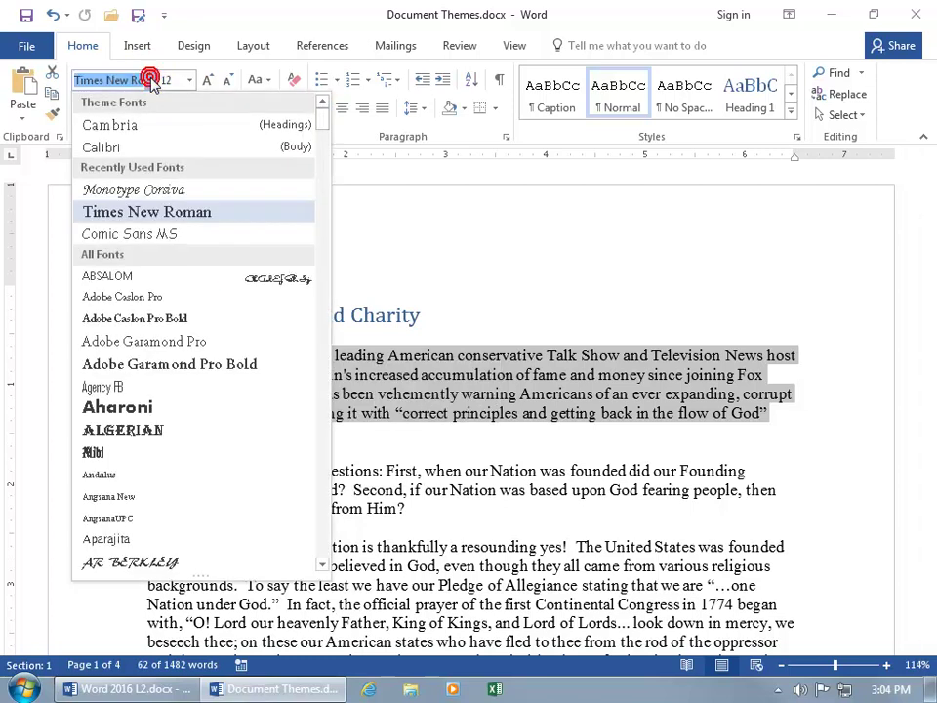
pyautogui.click(166, 147)
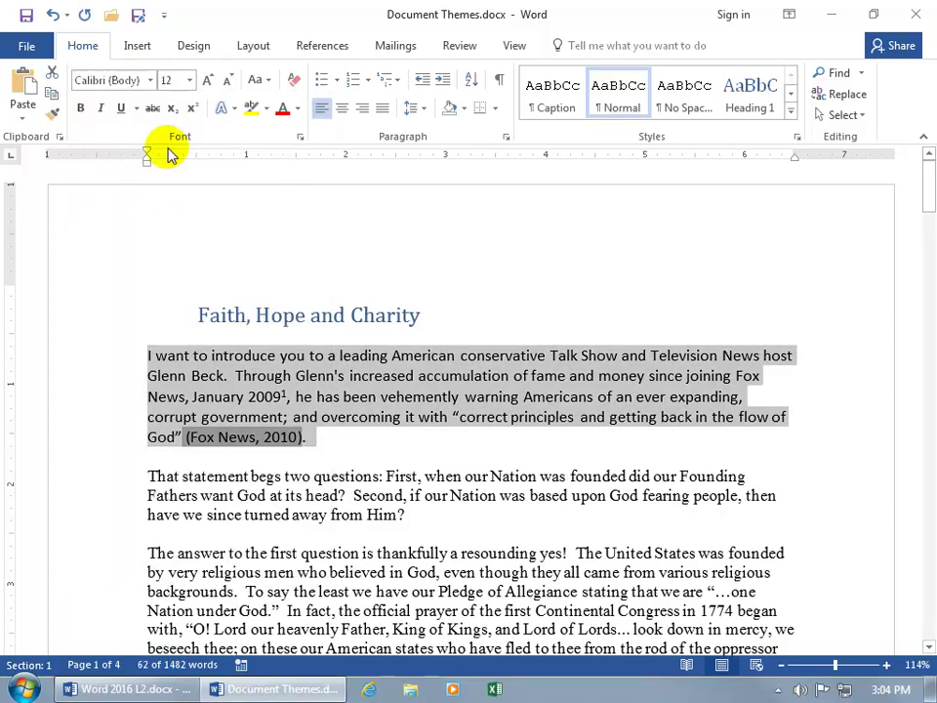
pyautogui.click(360, 357)
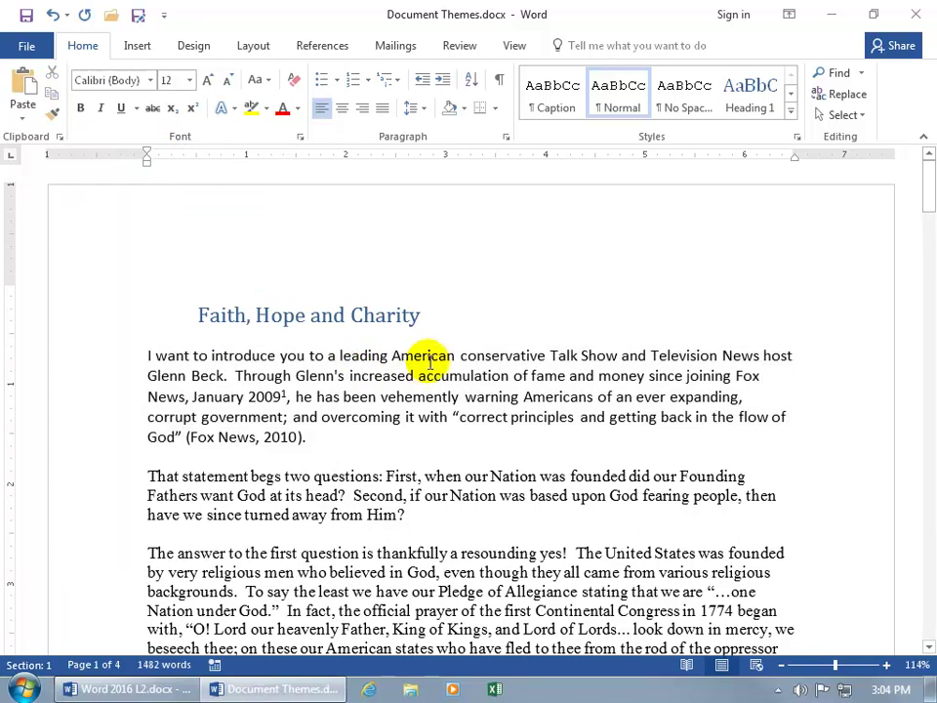
# Compare the fonts of the title and first two paragraphs, and the Calibri theme font with the plain Calibri entry among all fonts
pyautogui.click(437, 476)
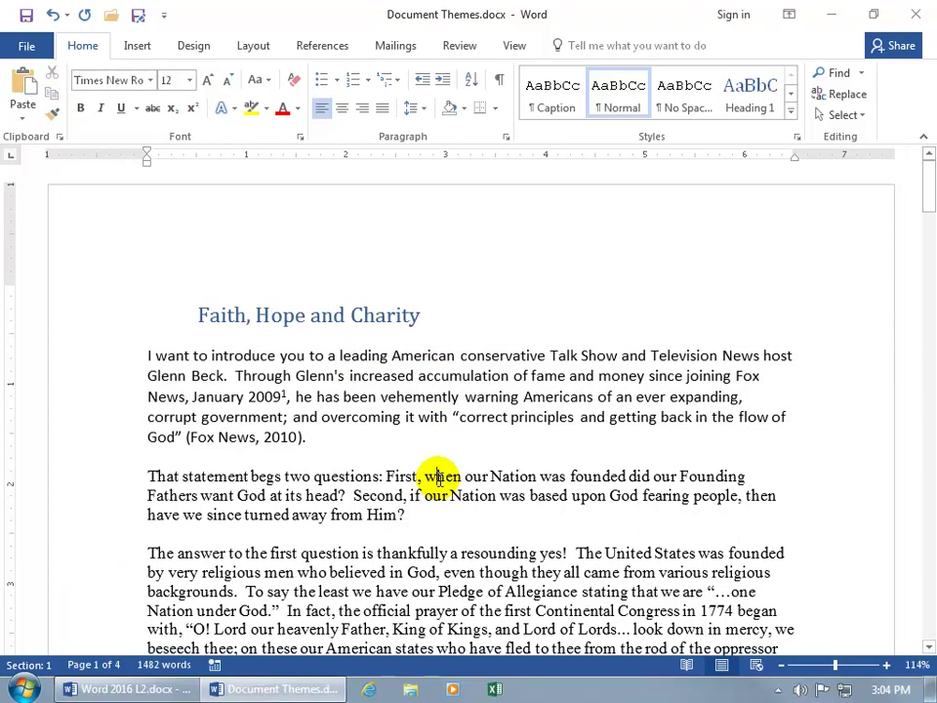
pyautogui.click(210, 357)
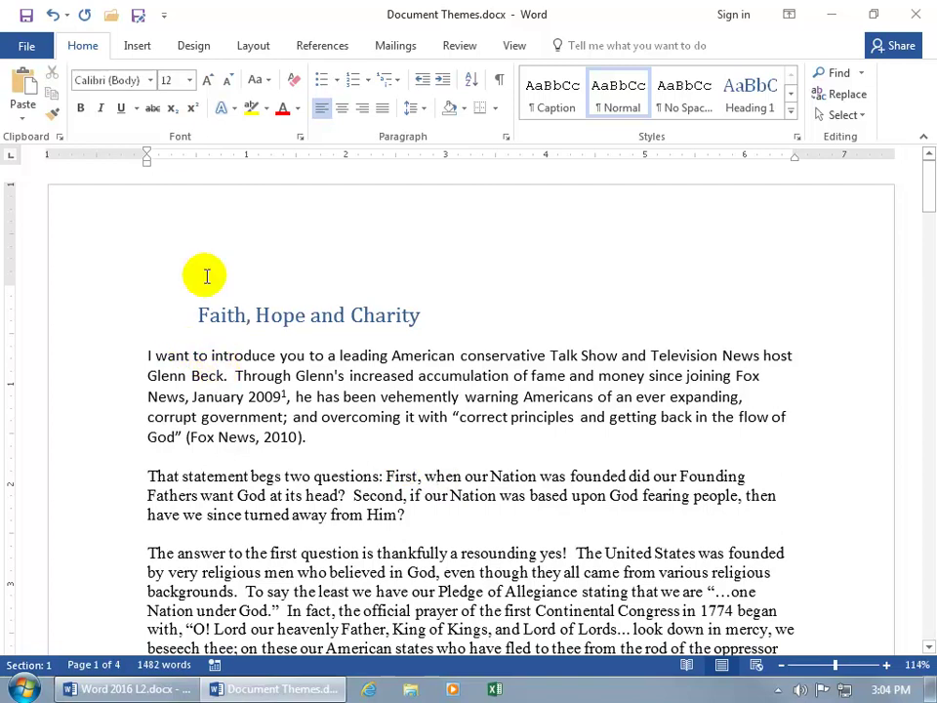
pyautogui.click(149, 81)
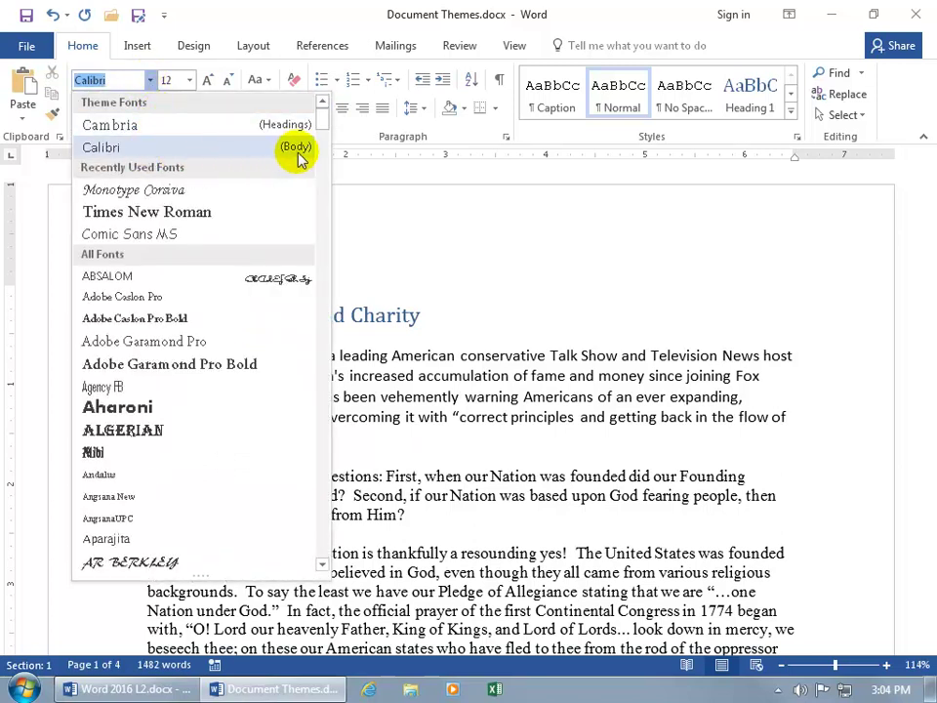
pyautogui.moveTo(320, 121); pyautogui.dragTo(321, 210)
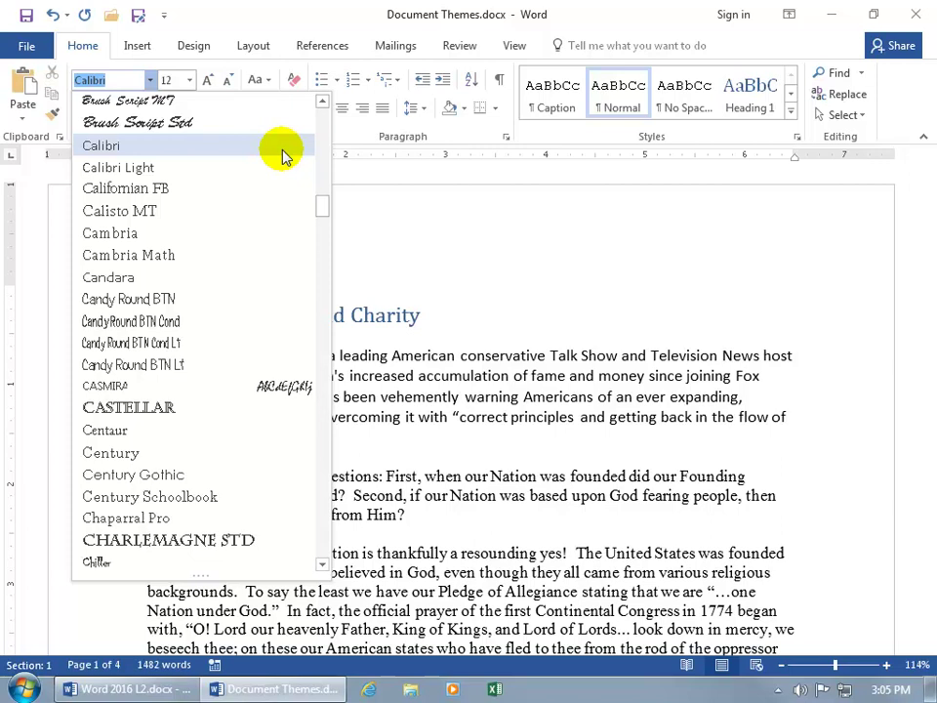
pyautogui.moveTo(320, 203); pyautogui.dragTo(320, 115)
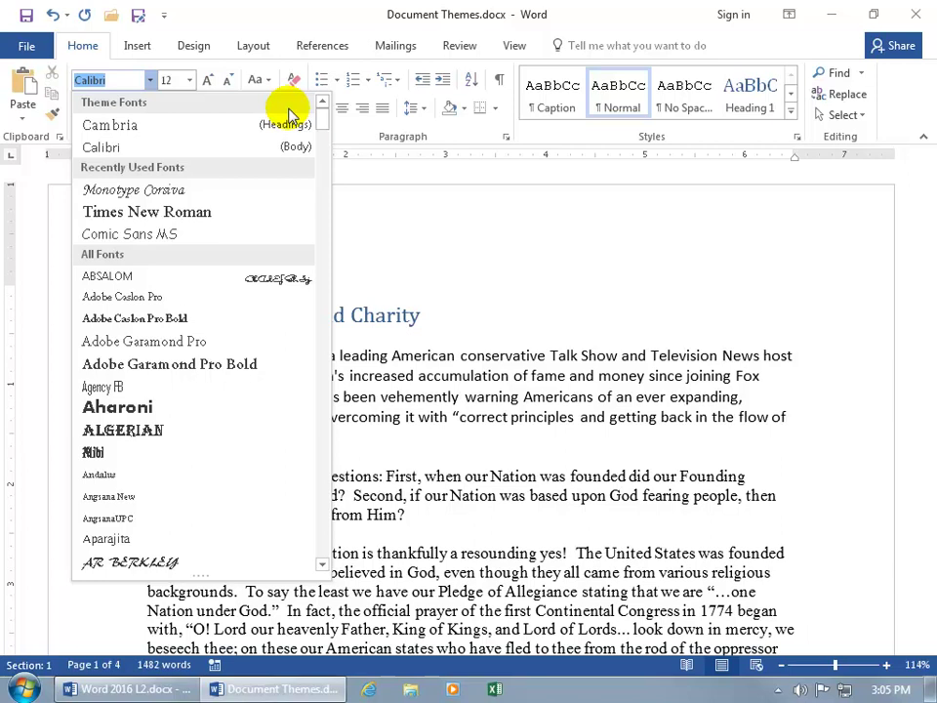
pyautogui.click(361, 299)
pyautogui.click(352, 314)
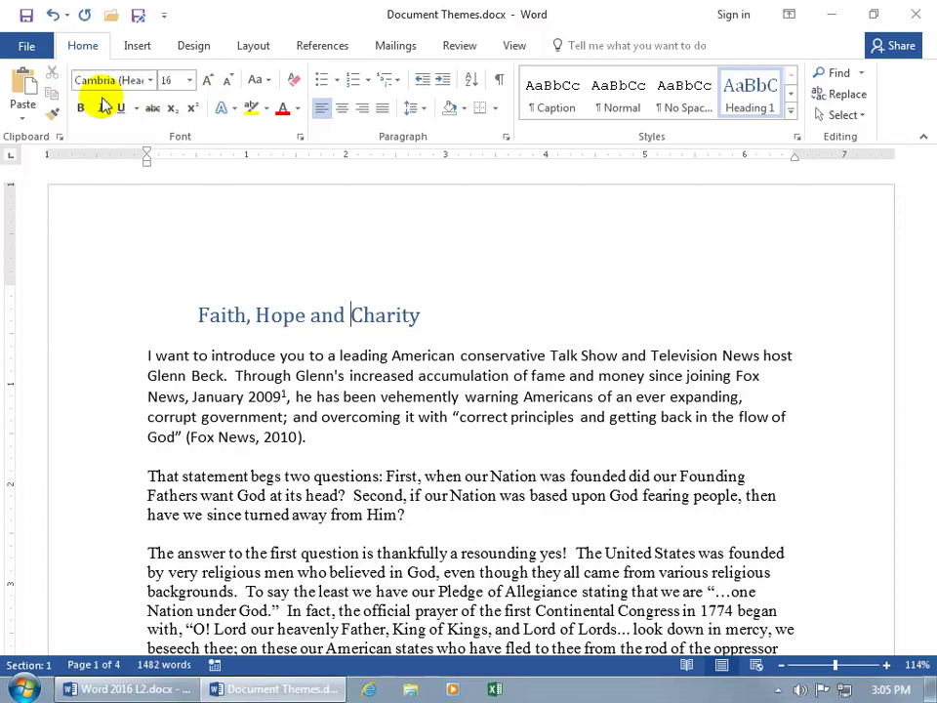
pyautogui.click(271, 376)
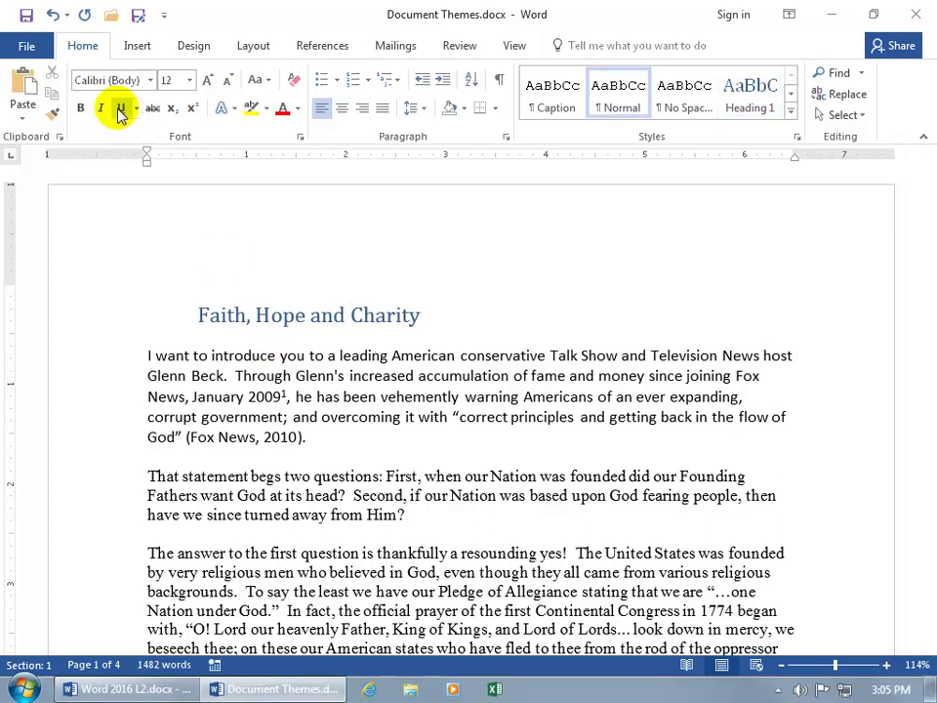
# Preview the Organic document theme on the title and first paragraph without applying it
pyautogui.click(193, 47)
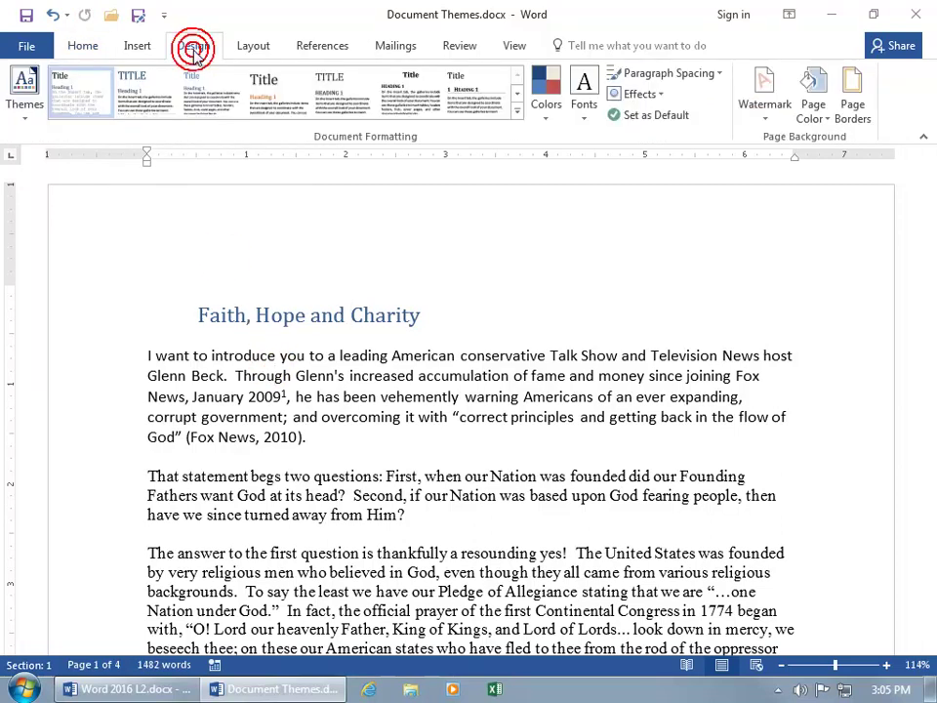
pyautogui.click(30, 115)
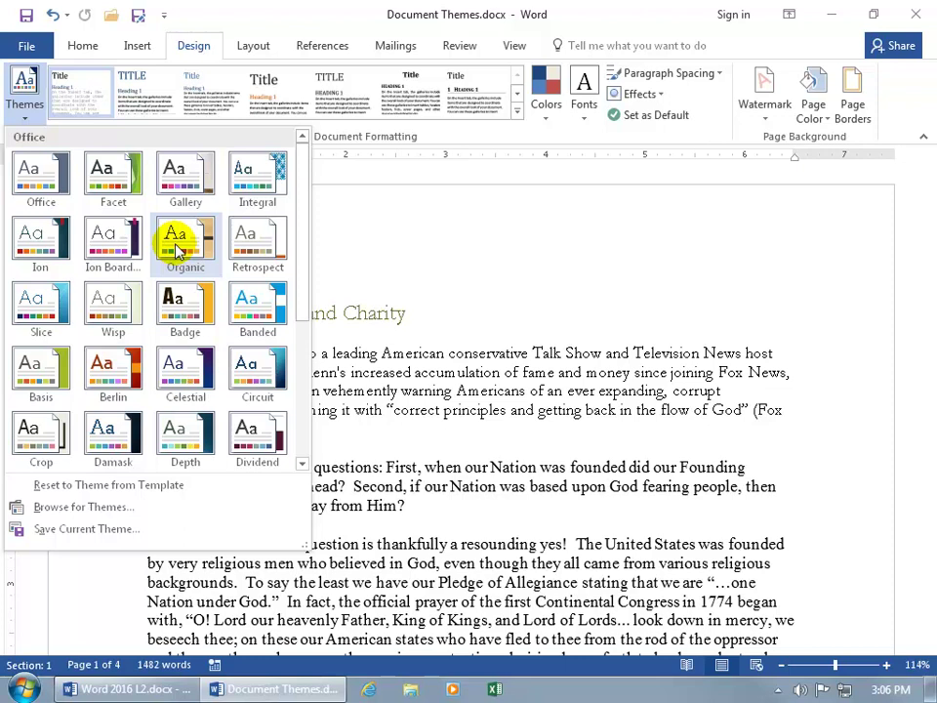
pyautogui.click(430, 379)
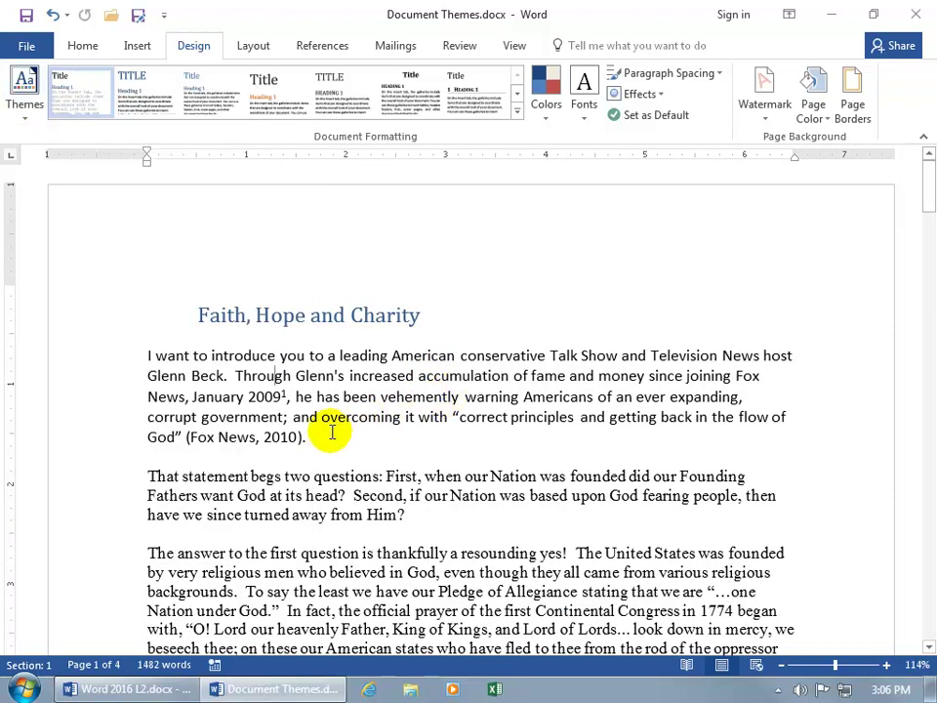
# Change the font of the first body paragraph to Times New Roman
pyautogui.moveTo(305, 437); pyautogui.dragTo(142, 360)
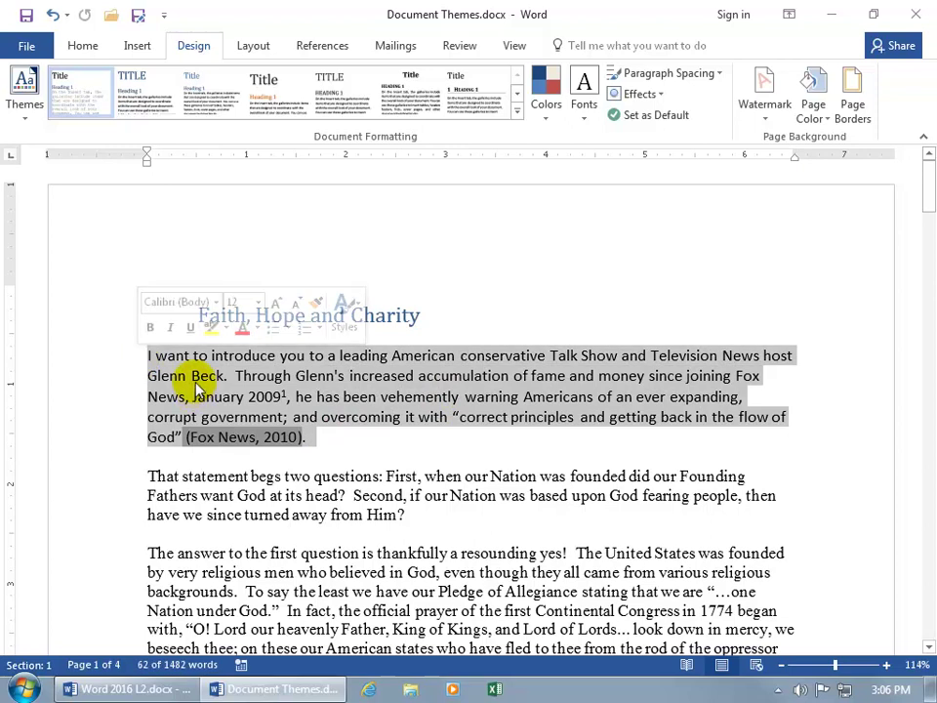
pyautogui.click(217, 306)
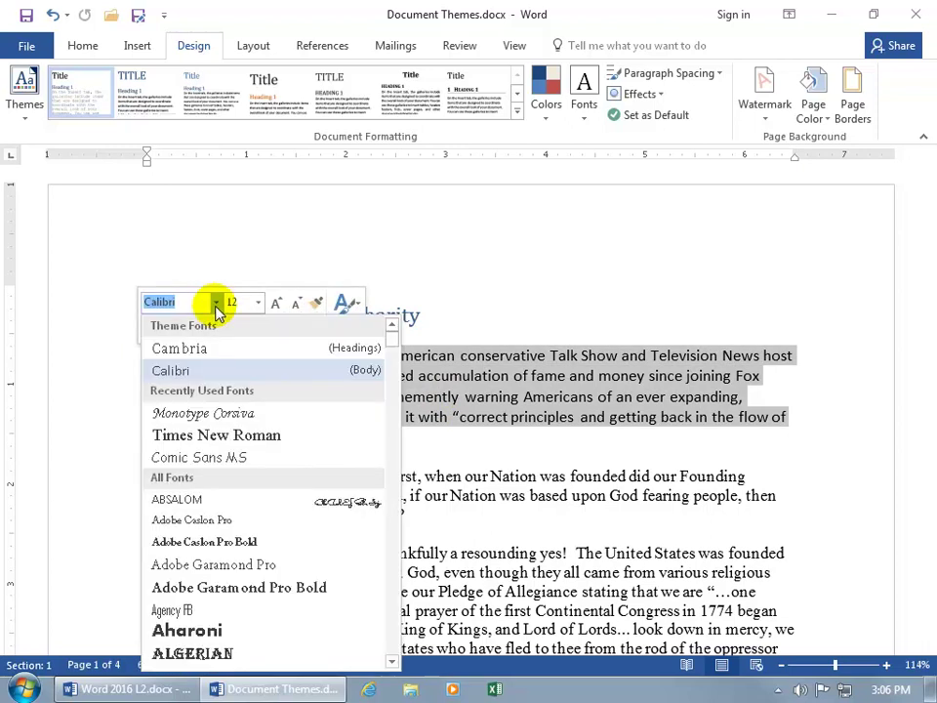
pyautogui.press('Down')
pyautogui.press('Down')
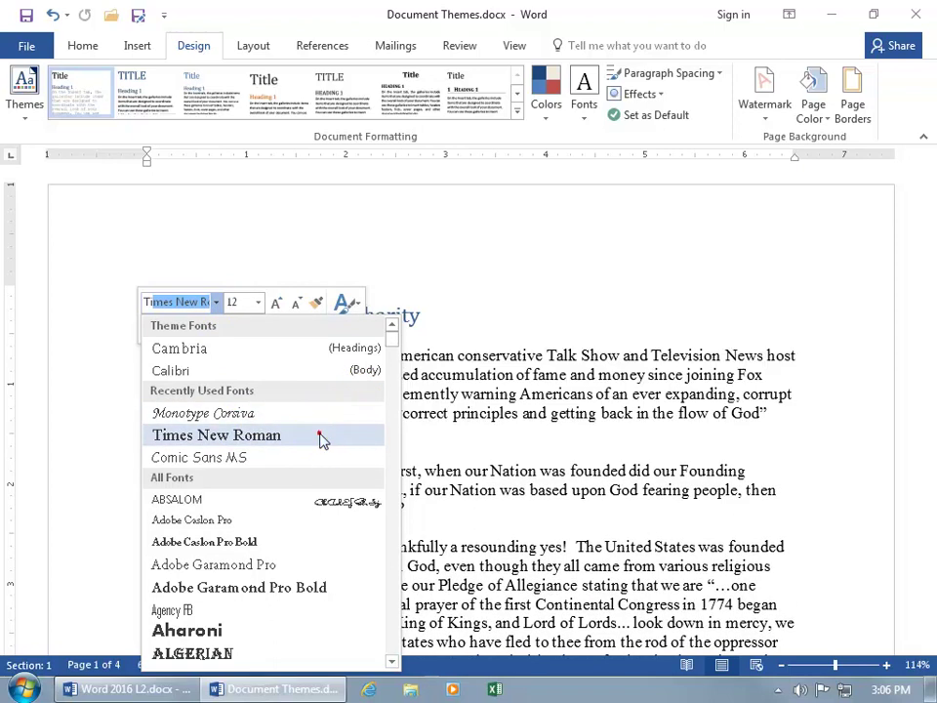
pyautogui.click(321, 435)
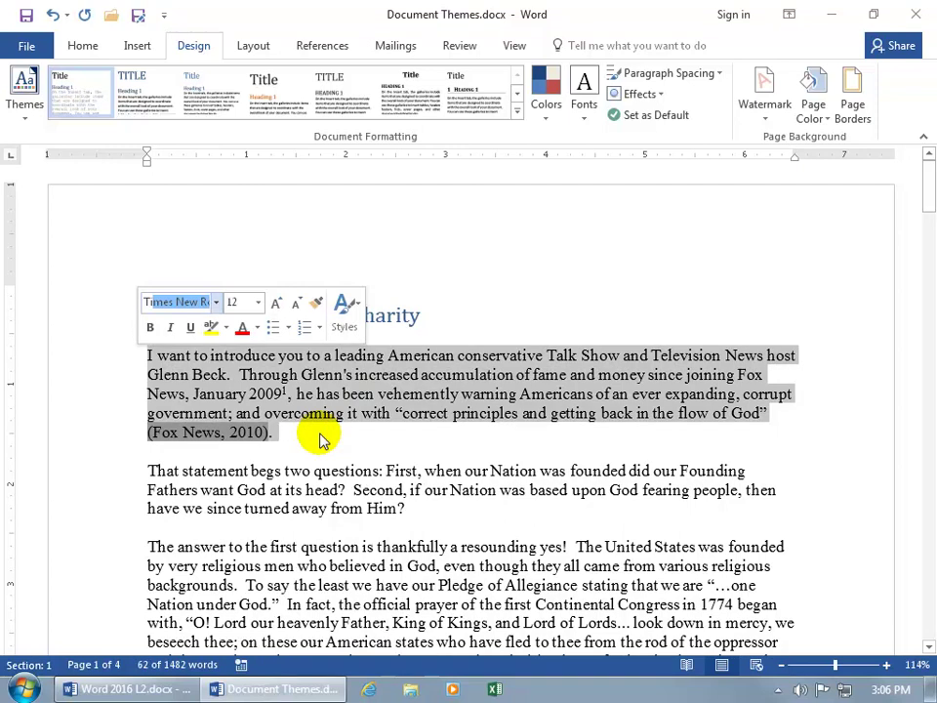
# Preview the document themes, including Banded, without applying one, and undo the first paragraph's change to Times New Roman
pyautogui.click(26, 110)
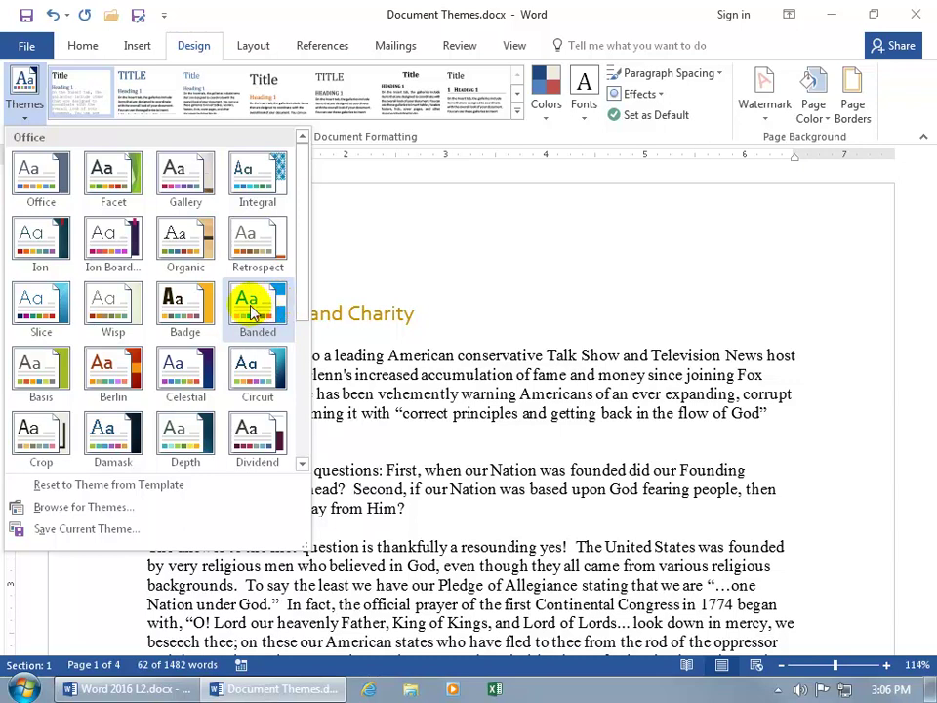
pyautogui.click(322, 311)
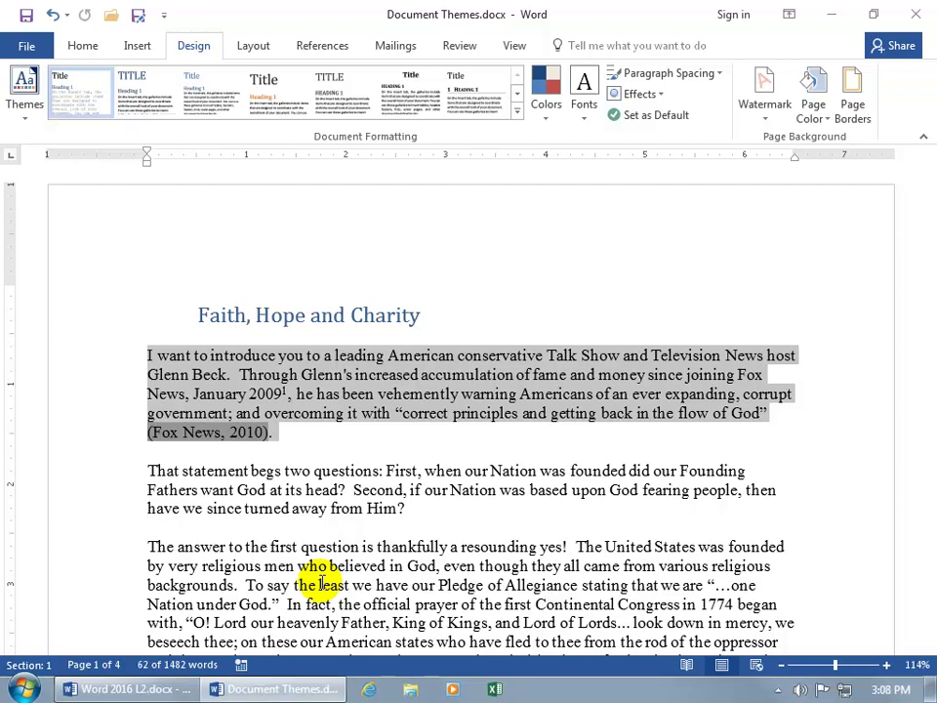
pyautogui.click(53, 14)
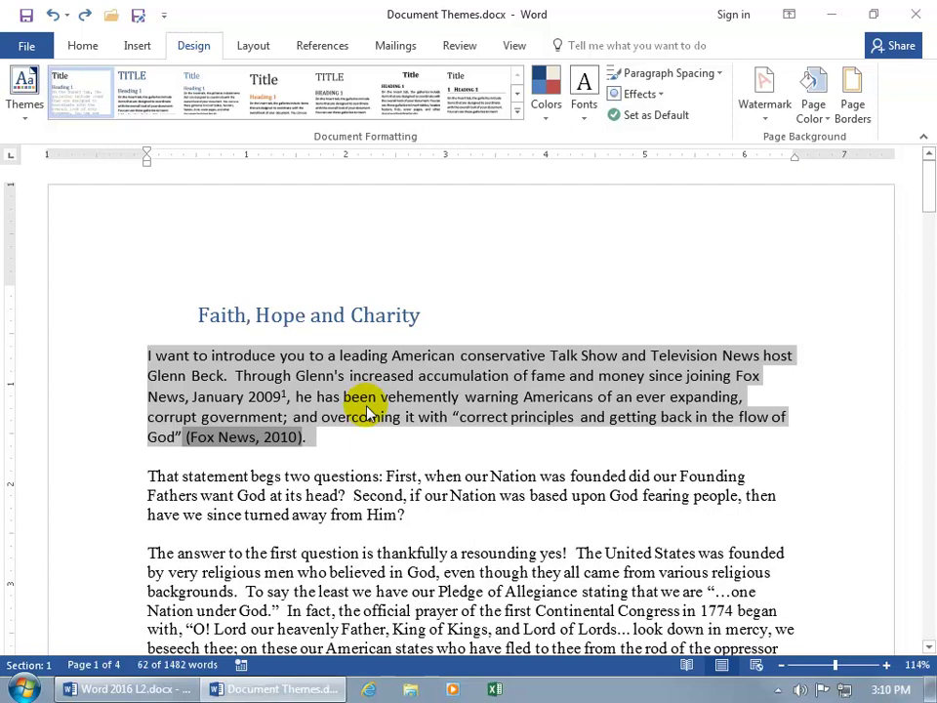
# Check which theme fonts the title and the first body paragraph use
pyautogui.click(360, 316)
pyautogui.rightClick(359, 316)
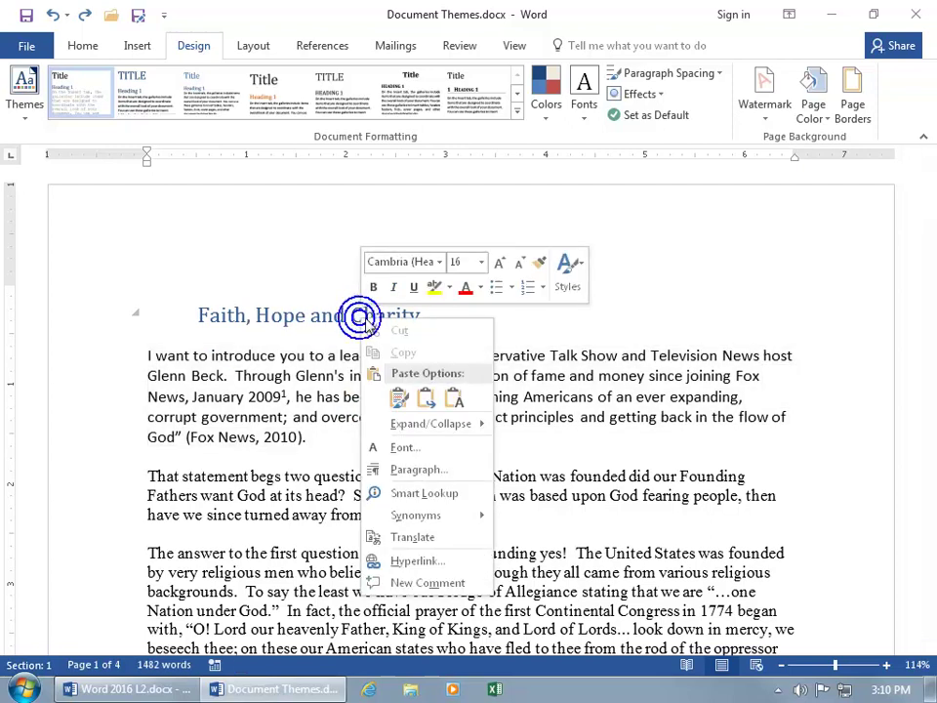
pyautogui.rightClick(338, 365)
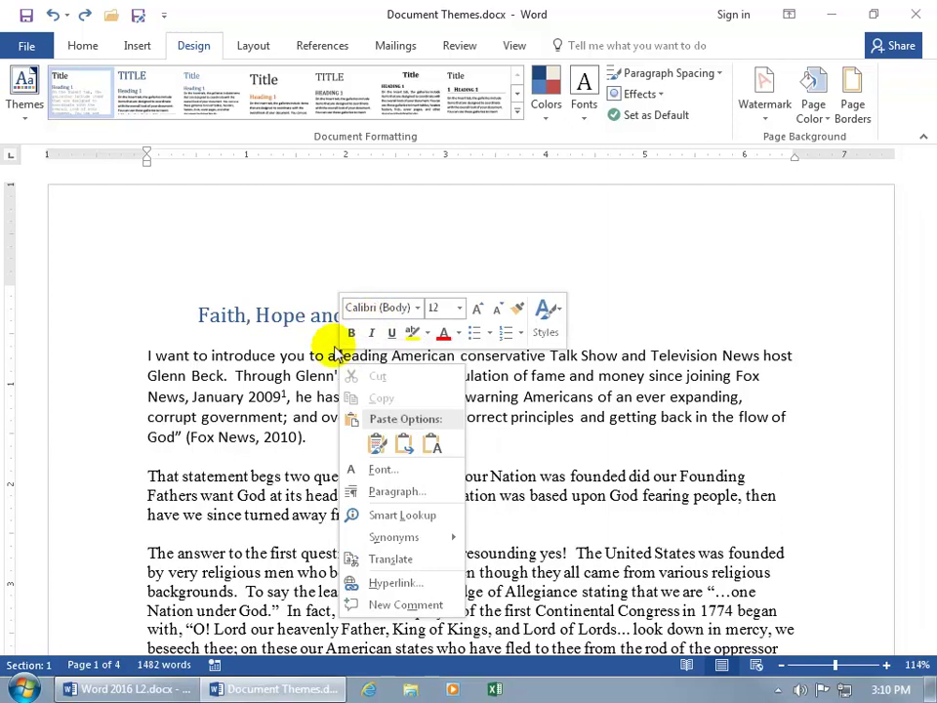
pyautogui.press('Escape')
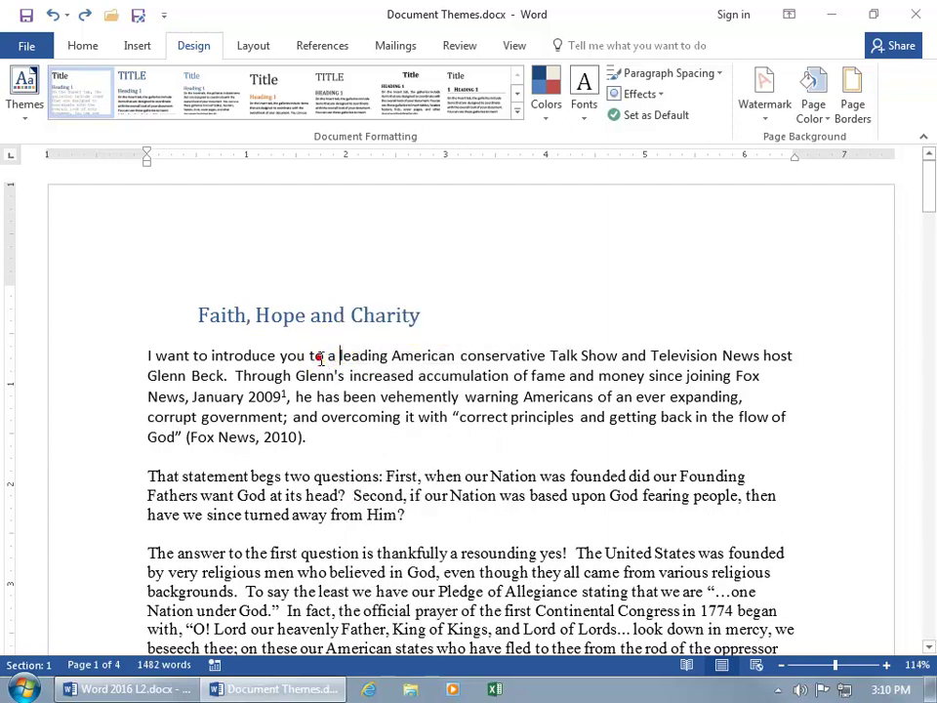
# Create a custom theme font set named Spiffy with Comic Sans MS for headings and Calibri for body text
pyautogui.click(581, 121)
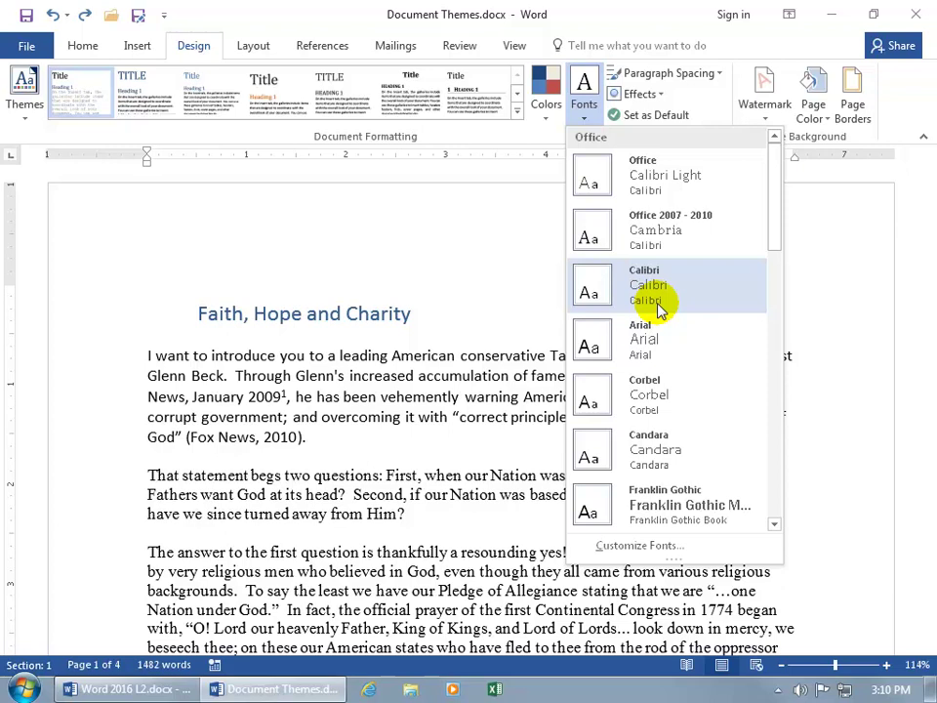
pyautogui.click(650, 547)
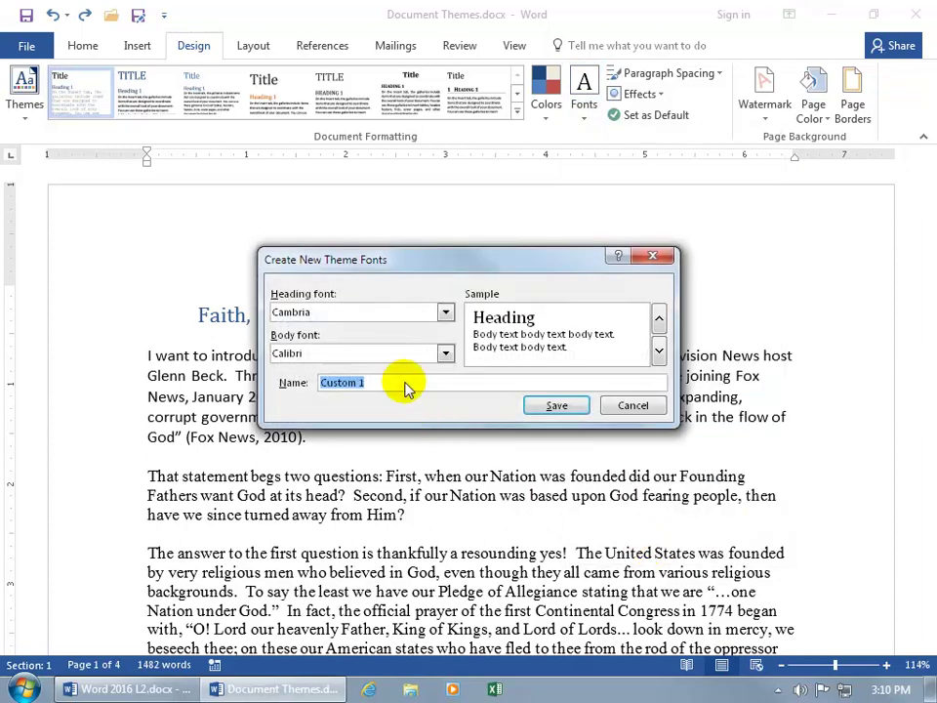
pyautogui.doubleClick(287, 311)
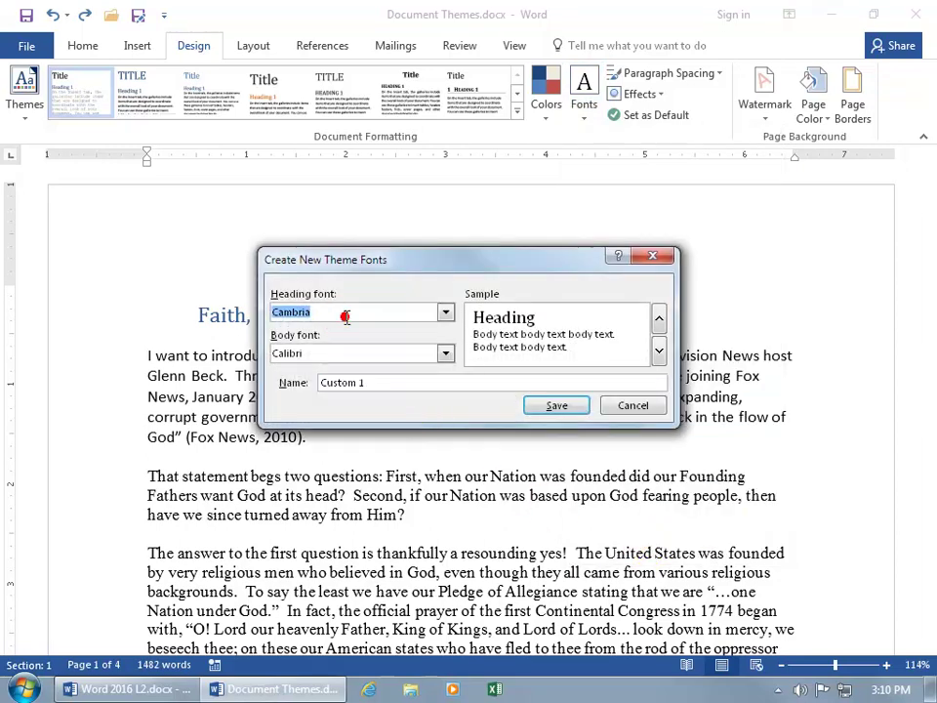
pyautogui.write('Comic Sans MS')
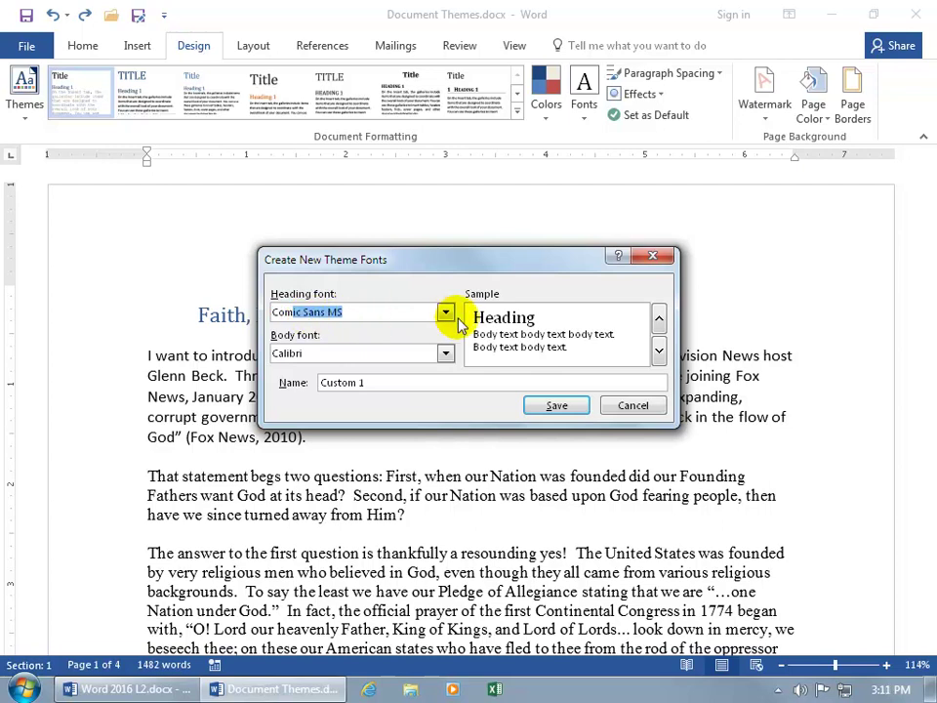
pyautogui.click(382, 351)
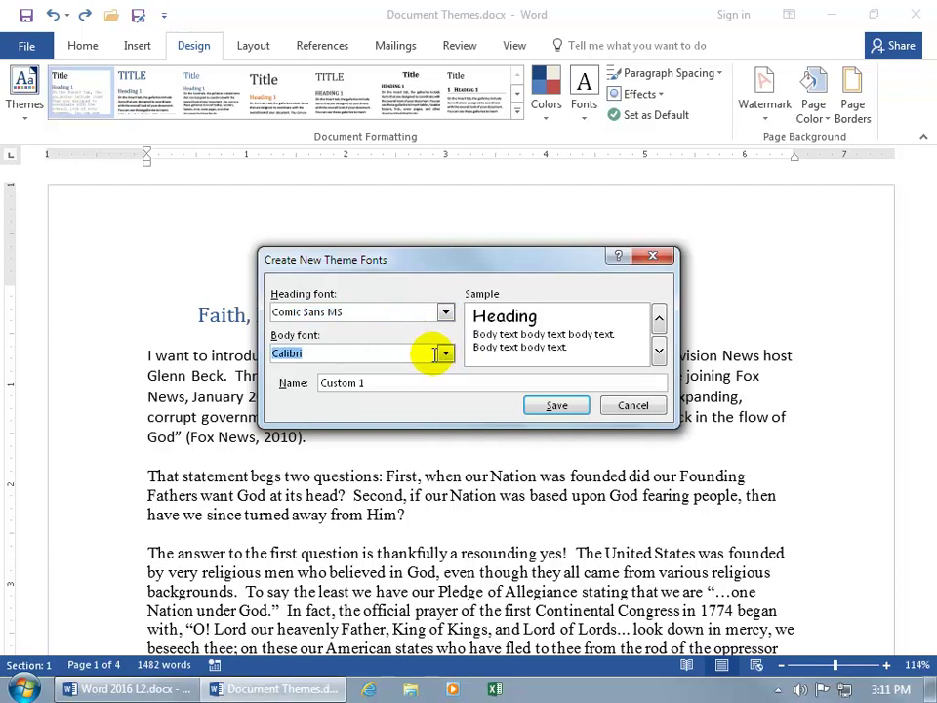
pyautogui.click(379, 381)
pyautogui.moveTo(380, 382); pyautogui.dragTo(251, 391)
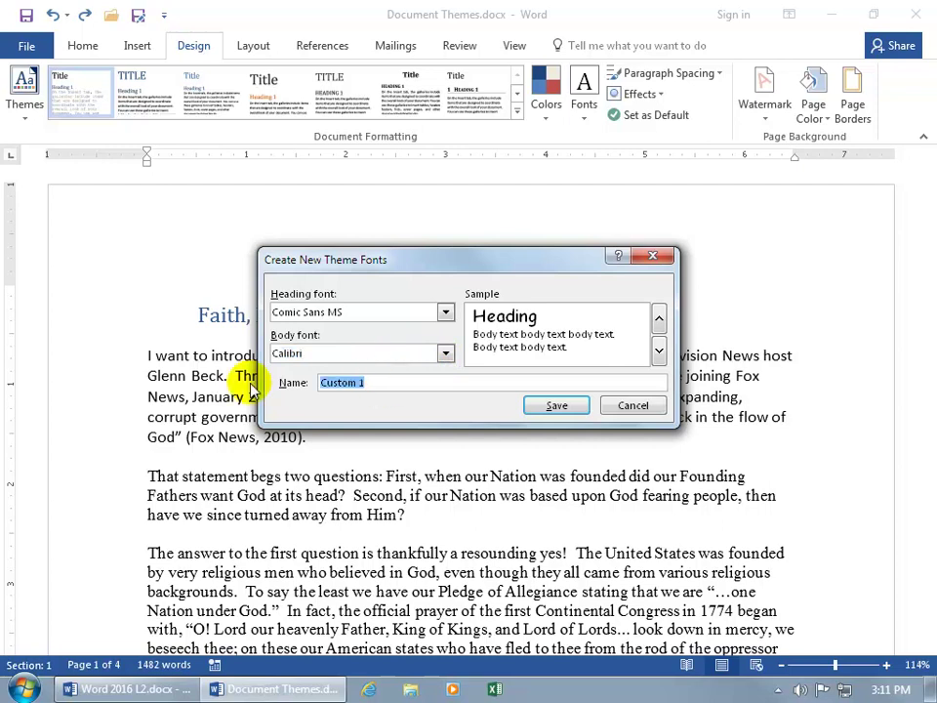
pyautogui.write('Spiffy')
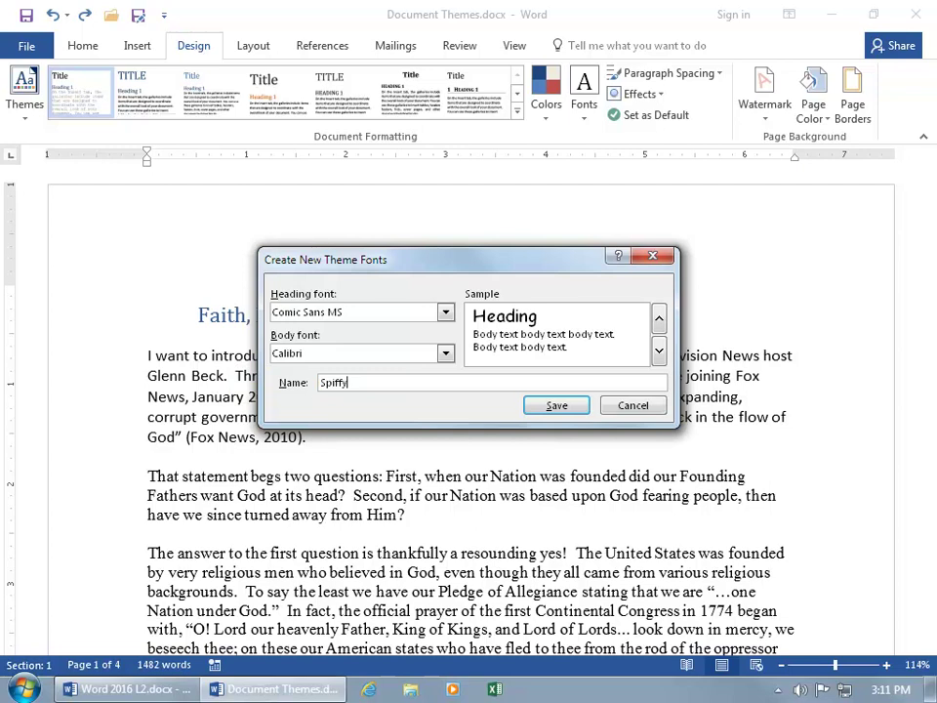
pyautogui.press('Return')
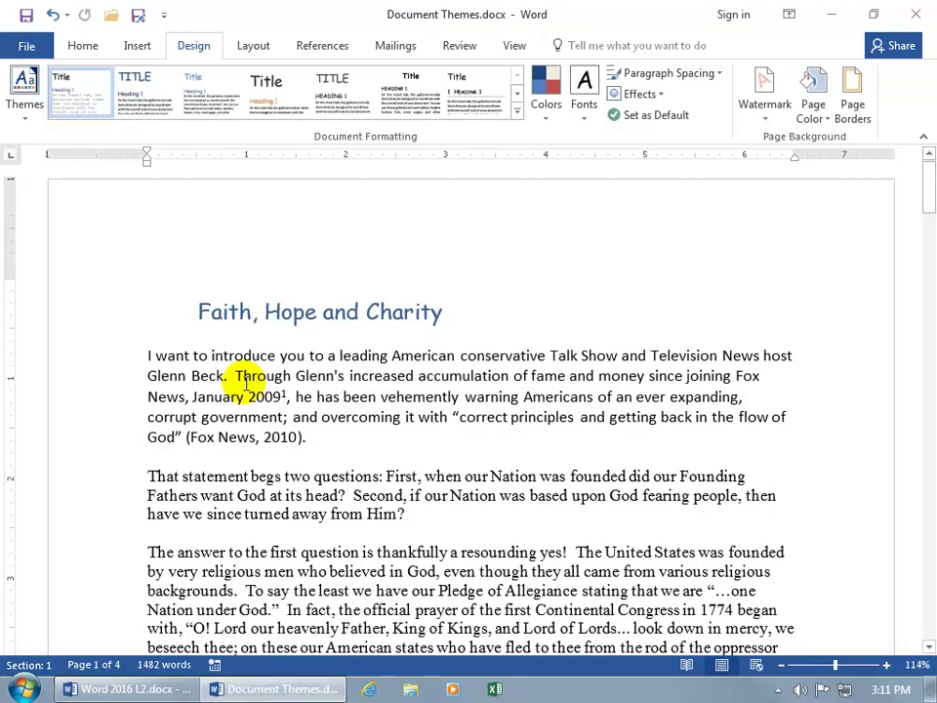
# Check which theme font the title uses, and preview the document themes, including Badge, without applying one
pyautogui.click(275, 314)
pyautogui.rightClick(275, 315)
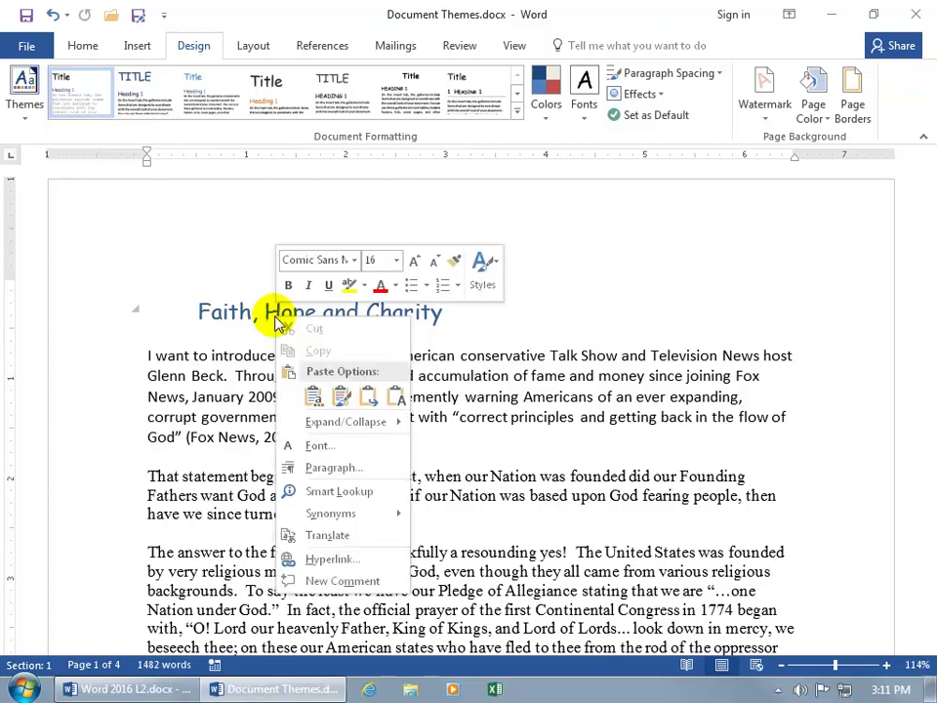
pyautogui.click(354, 260)
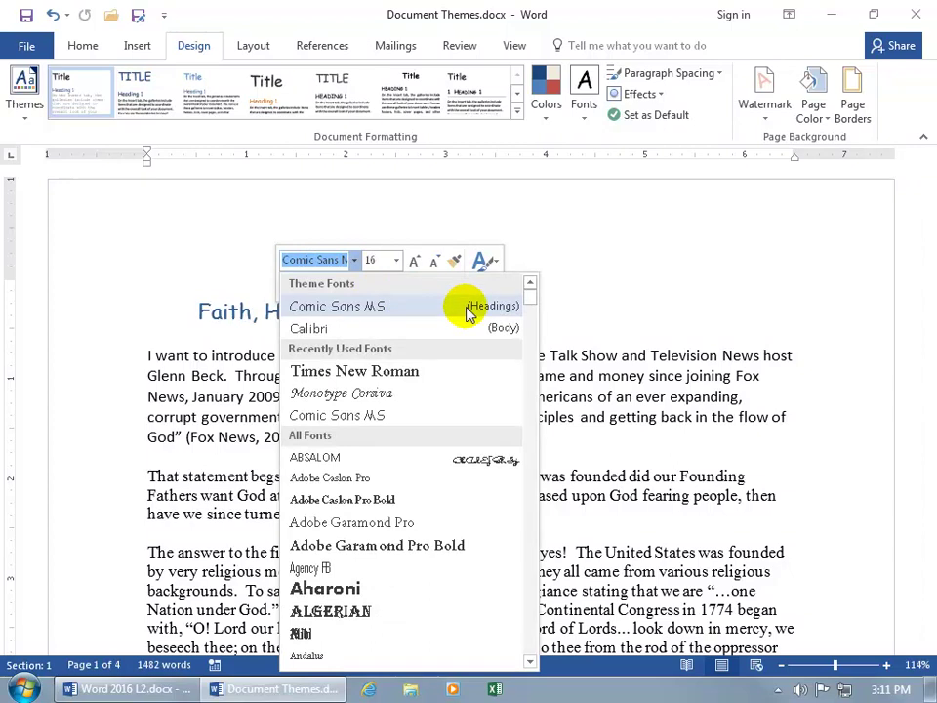
pyautogui.click(226, 311)
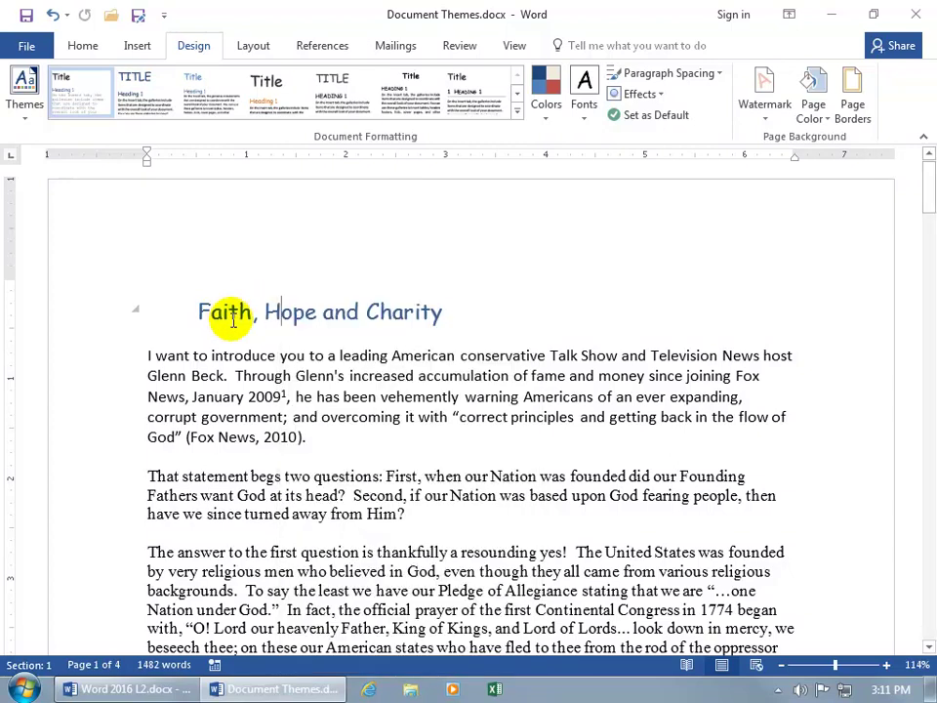
pyautogui.click(29, 115)
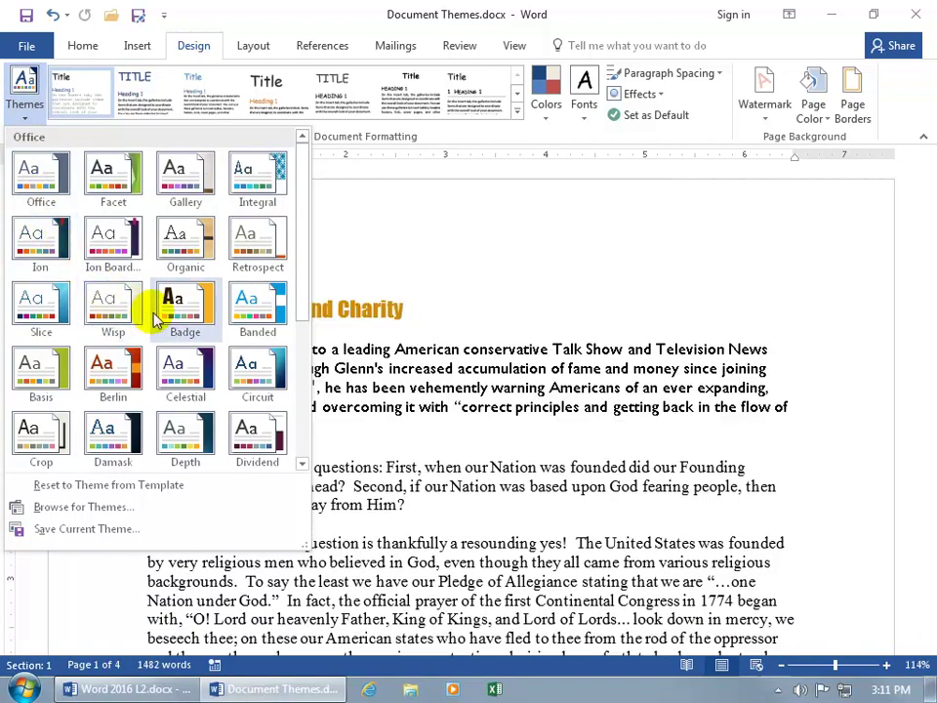
pyautogui.click(383, 311)
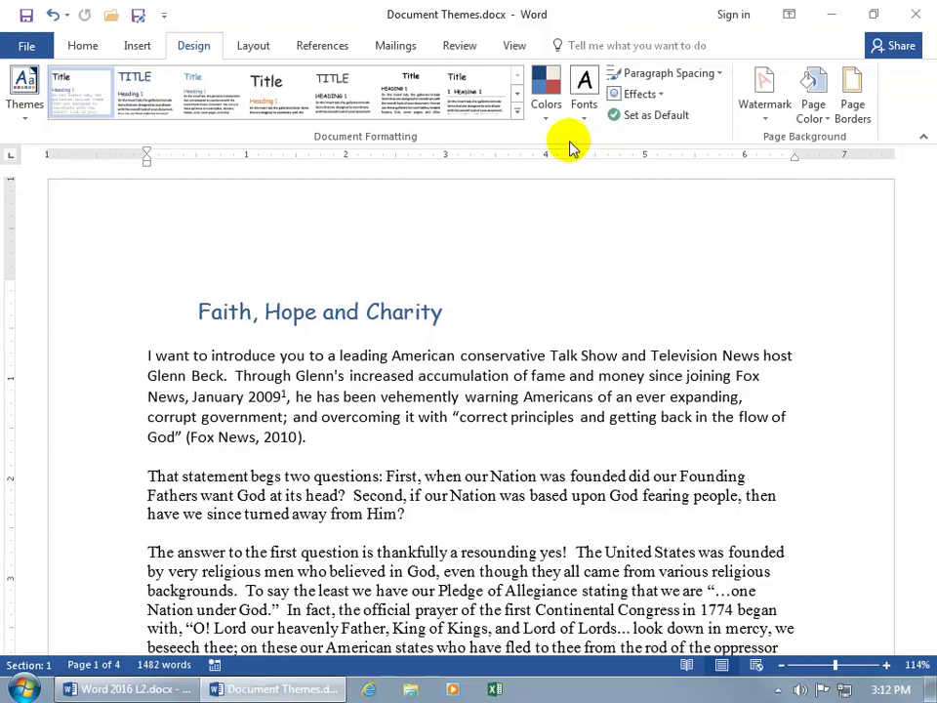
# Draw a circle about 0.86" in diameter in the blank area above and to the right of the title
pyautogui.click(140, 49)
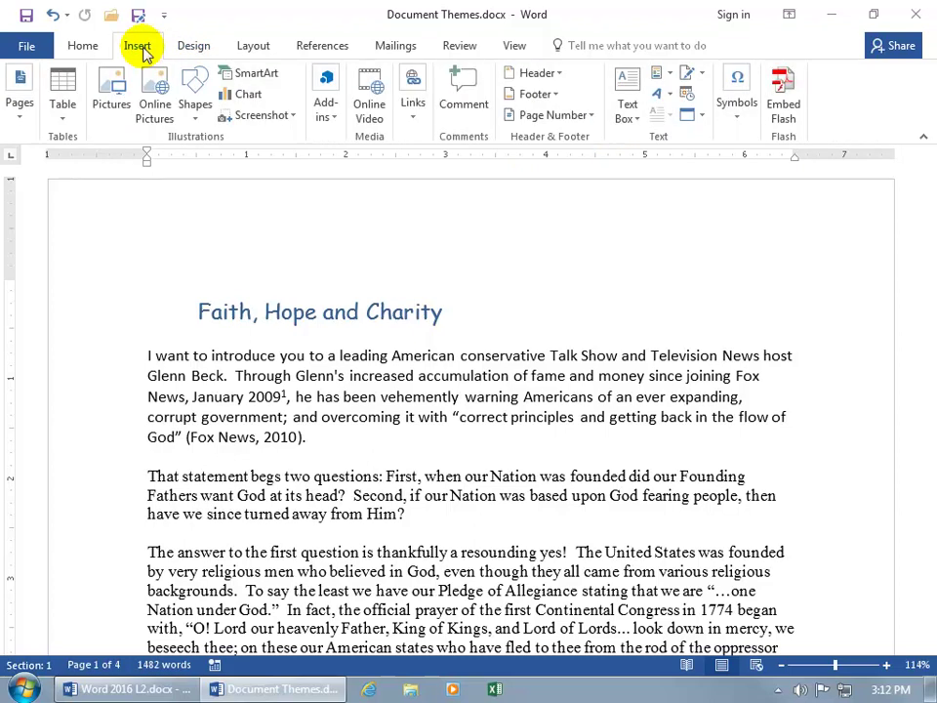
pyautogui.click(198, 115)
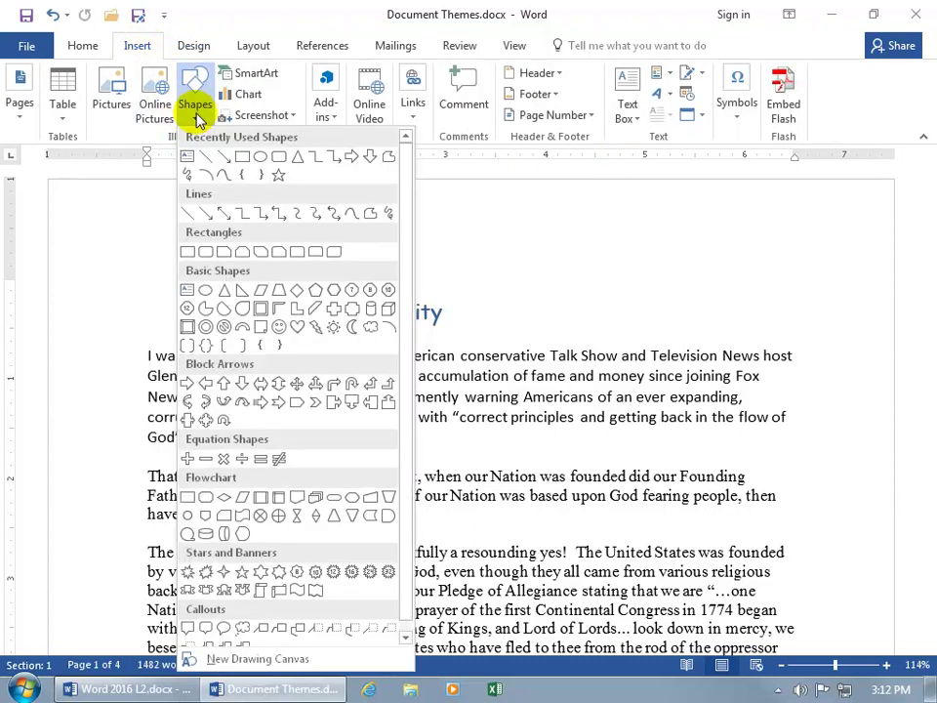
pyautogui.click(261, 158)
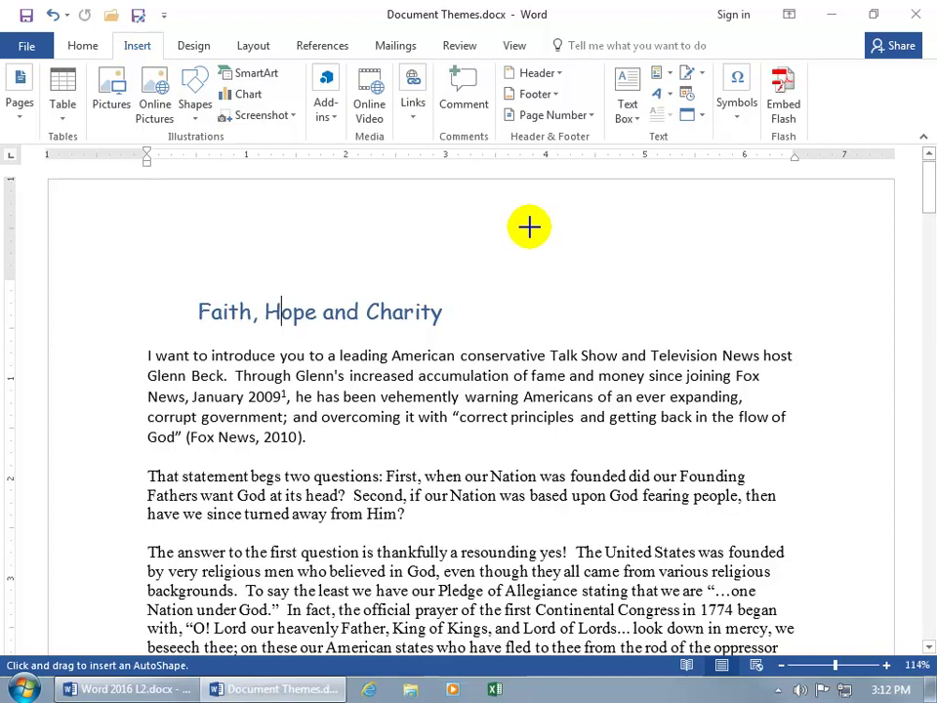
pyautogui.moveTo(527, 219)
pyautogui.mouseDown()
pyautogui.moveTo(544, 252)
pyautogui.moveTo(551, 307)
pyautogui.mouseUp()
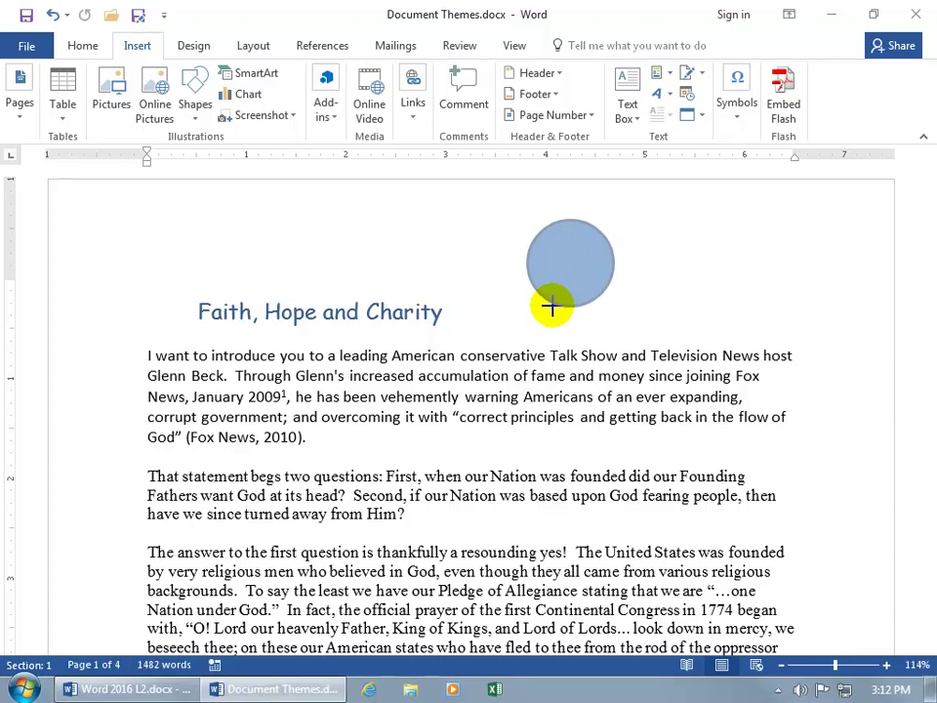
pyautogui.moveTo(551, 307); pyautogui.dragTo(549, 309)
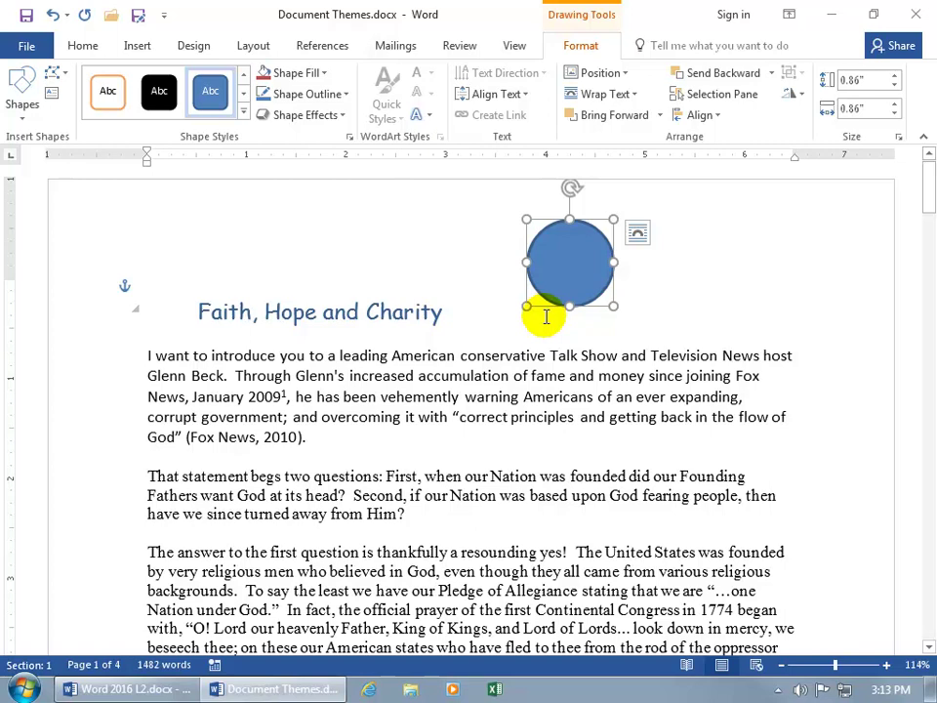
# Look through the document themes and preview the theme color sets, including Yellow, on the title and circle without applying one
pyautogui.click(193, 46)
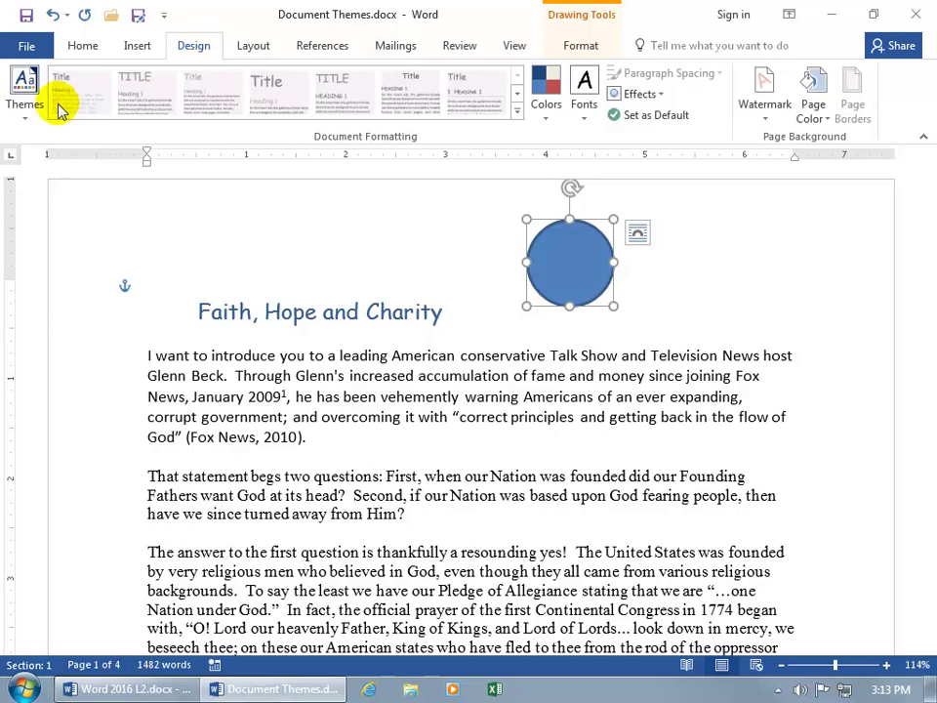
pyautogui.click(26, 106)
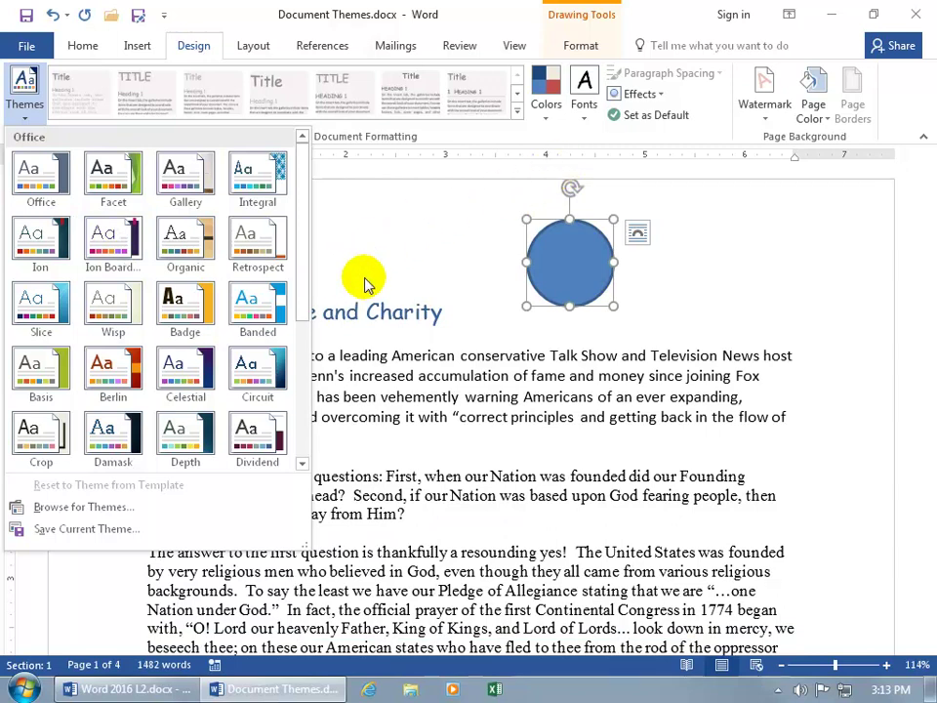
pyautogui.click(547, 115)
pyautogui.click(547, 109)
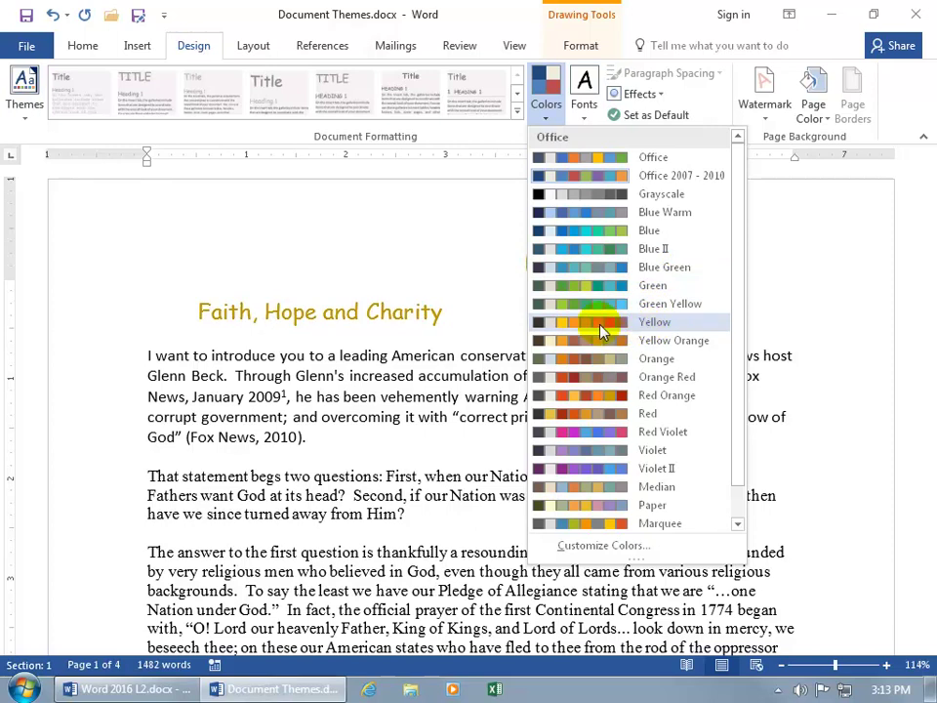
pyautogui.click(477, 355)
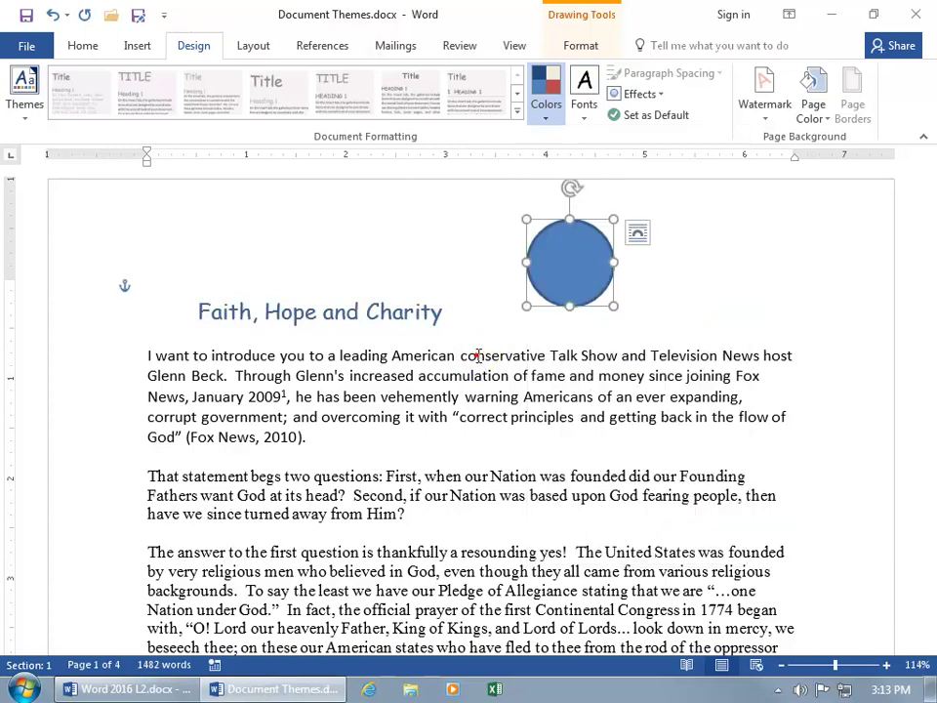
# Move the circle to the left so it sits just above the start of the title
pyautogui.moveTo(573, 270); pyautogui.dragTo(247, 268)
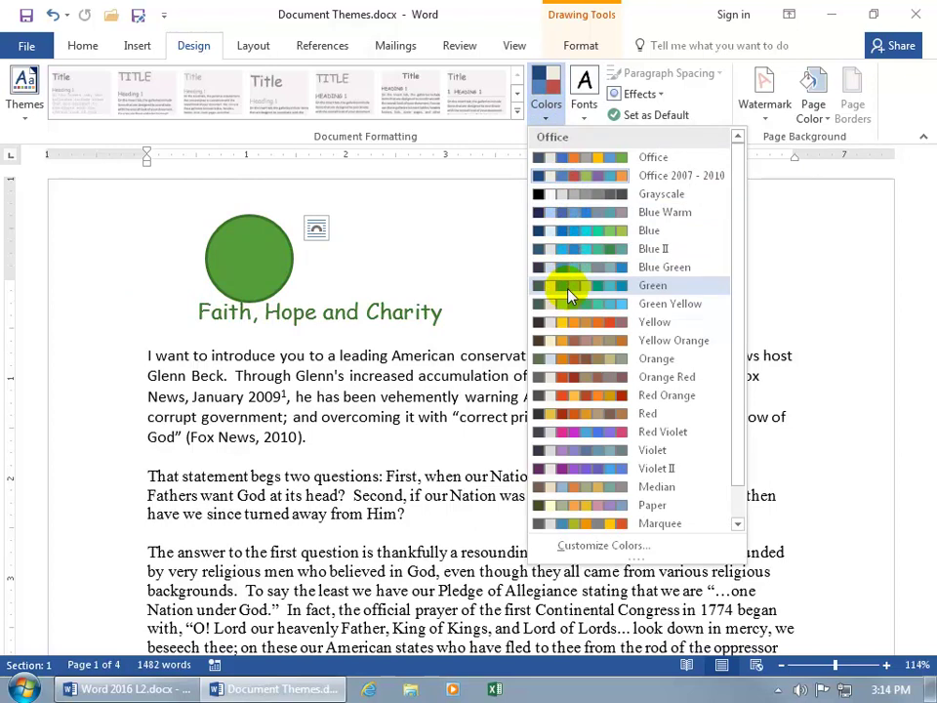
# Start a custom theme color set with Text/Background - Dark 1 in red and Text/Background - Light 1 in yellow
pyautogui.click(602, 546)
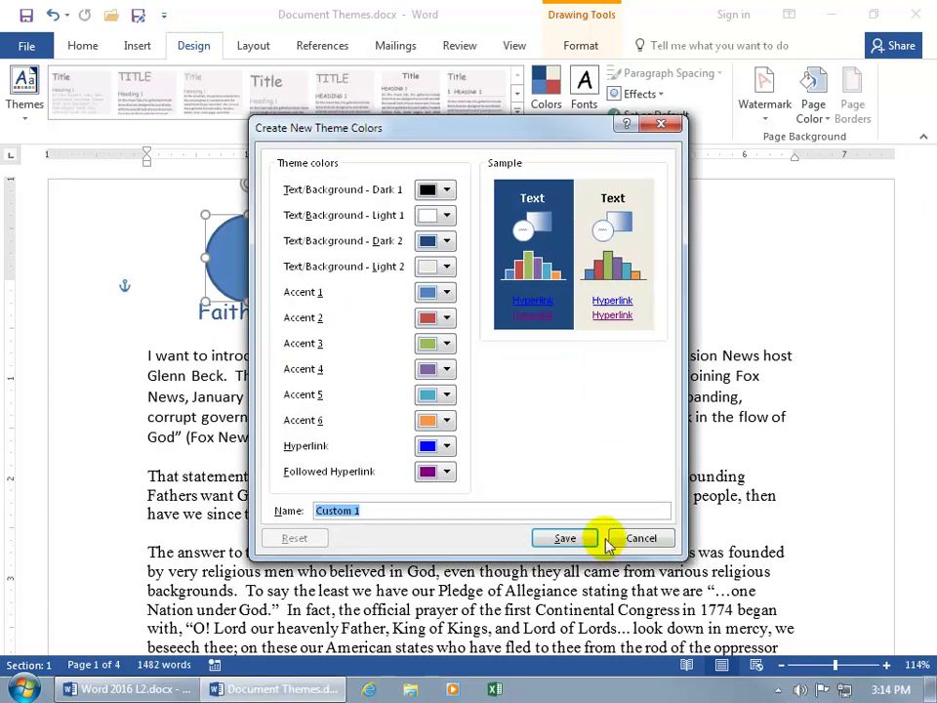
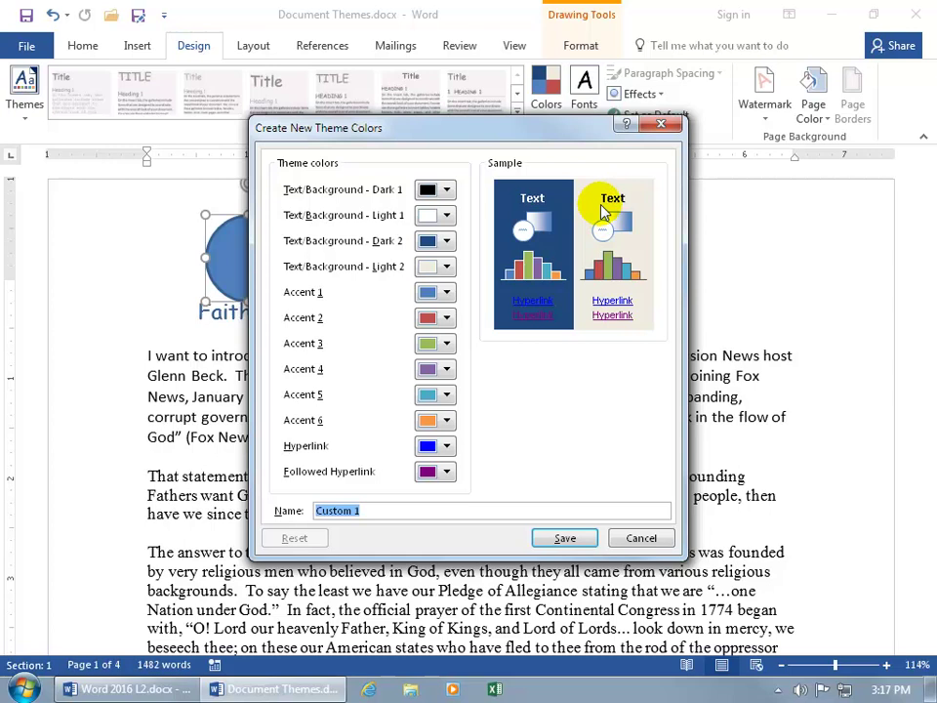
pyautogui.click(446, 189)
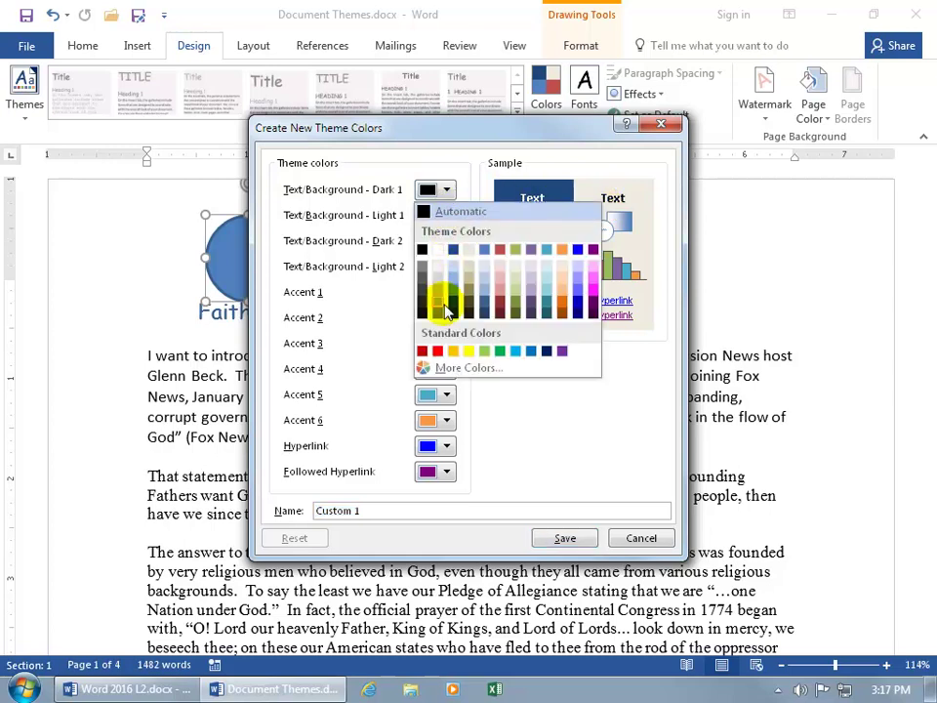
pyautogui.click(437, 350)
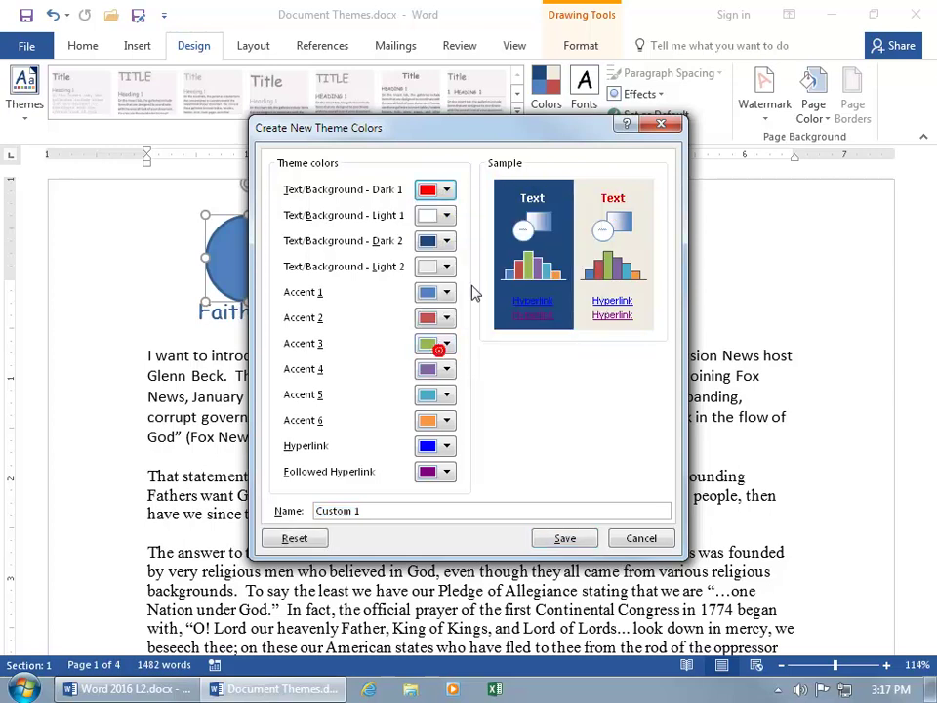
pyautogui.click(445, 216)
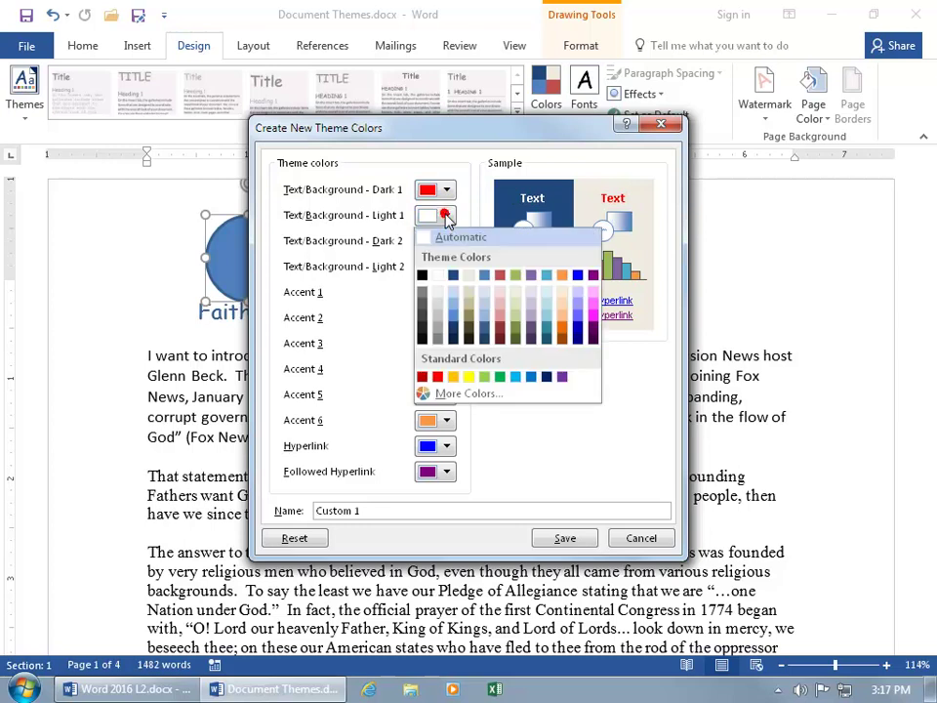
pyautogui.click(469, 377)
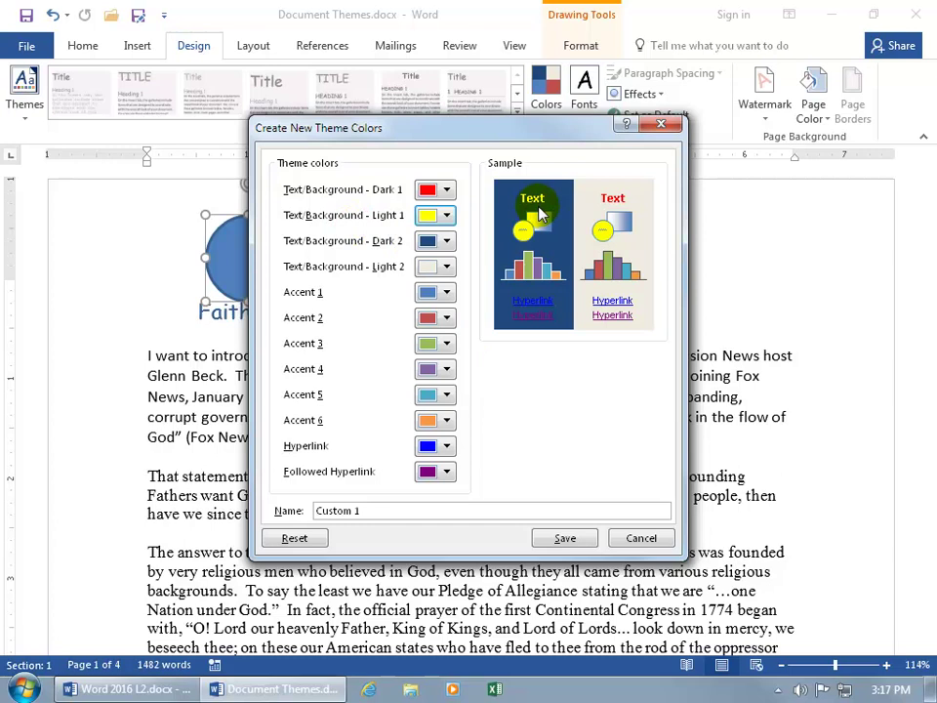
# Try a light pink Hyperlink color in the custom theme colors and set it back to blue
pyautogui.click(449, 447)
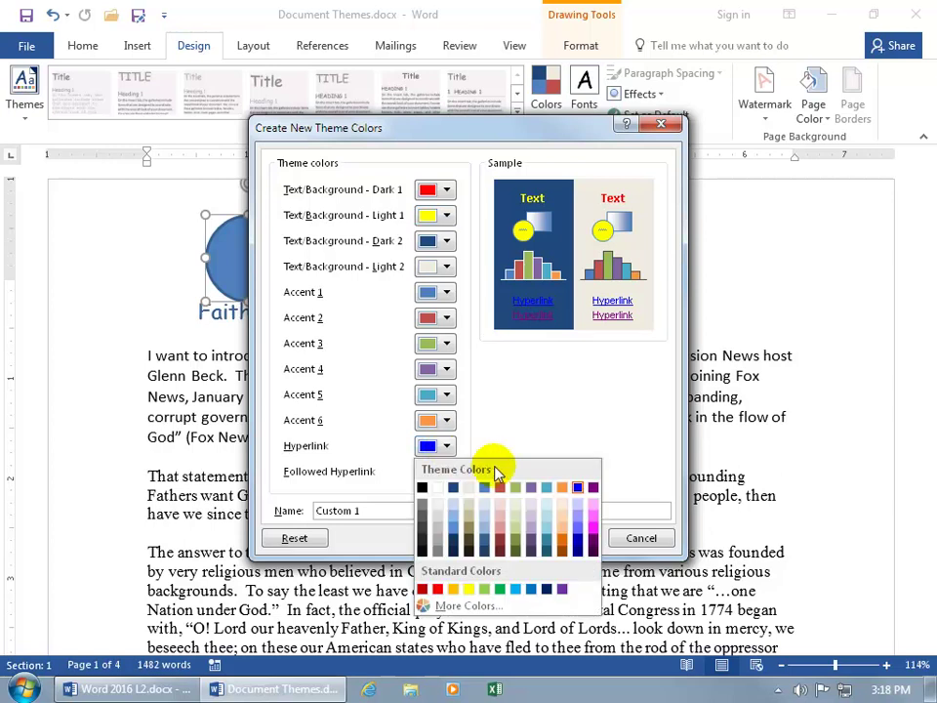
pyautogui.click(592, 502)
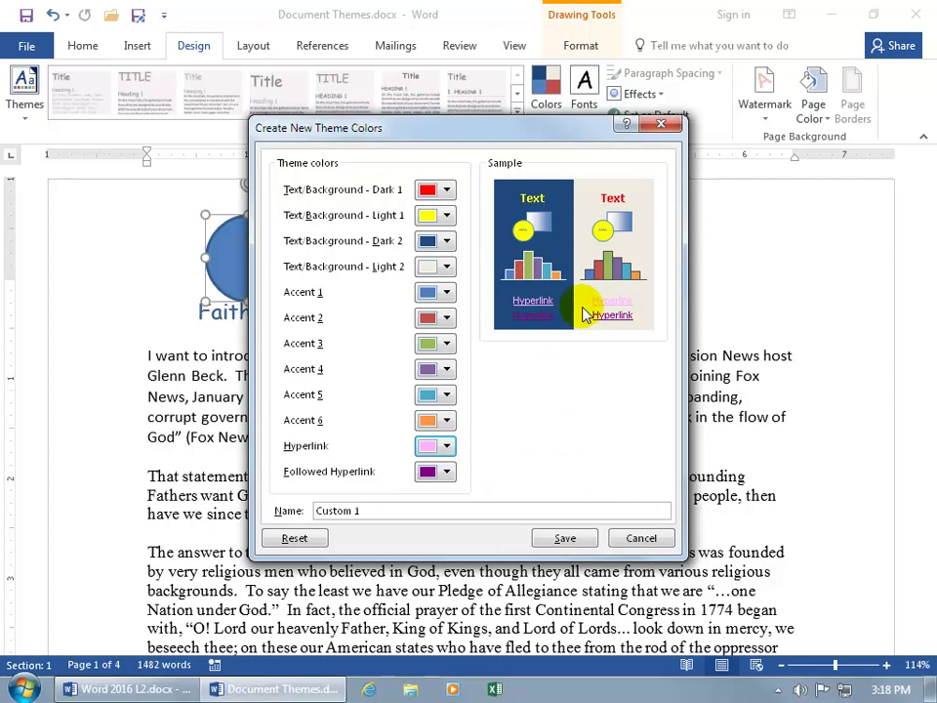
pyautogui.click(446, 447)
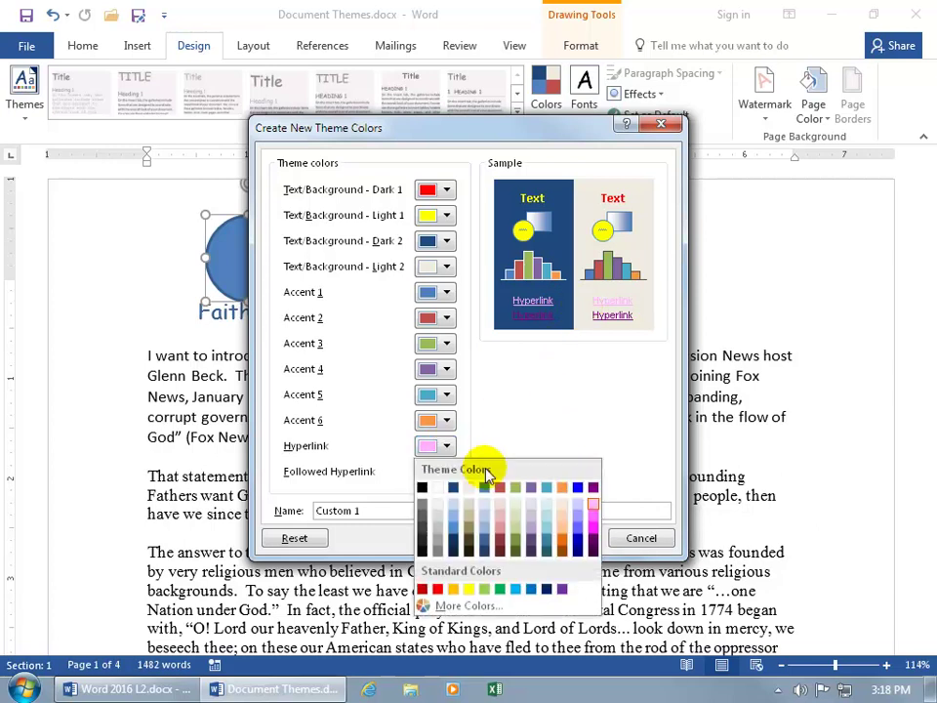
pyautogui.click(576, 489)
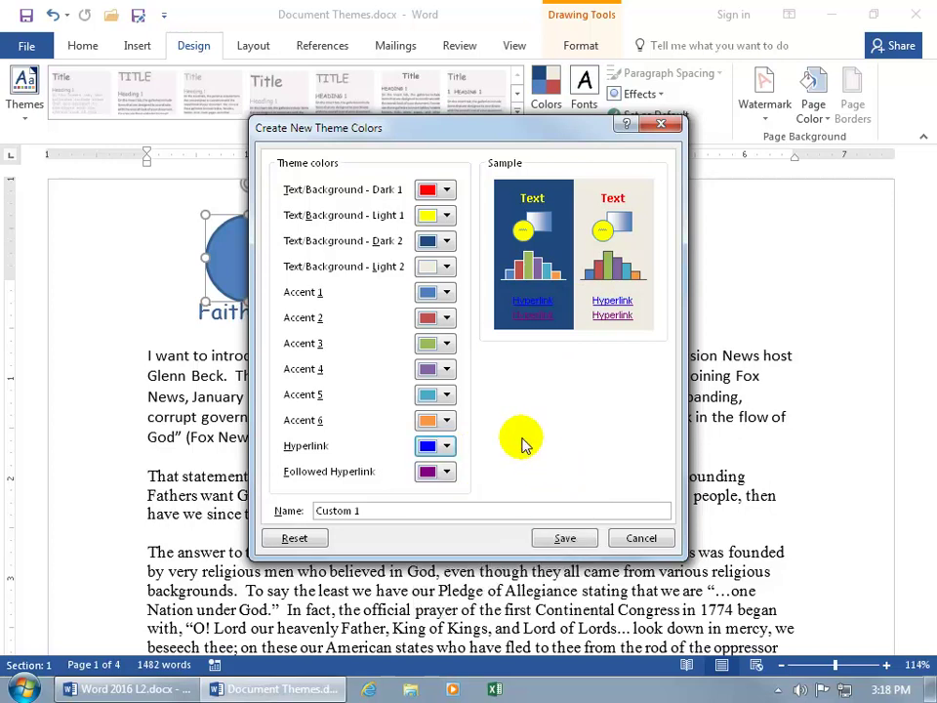
# Name the custom theme color set Spiffy and save it
pyautogui.moveTo(423, 515); pyautogui.dragTo(307, 513)
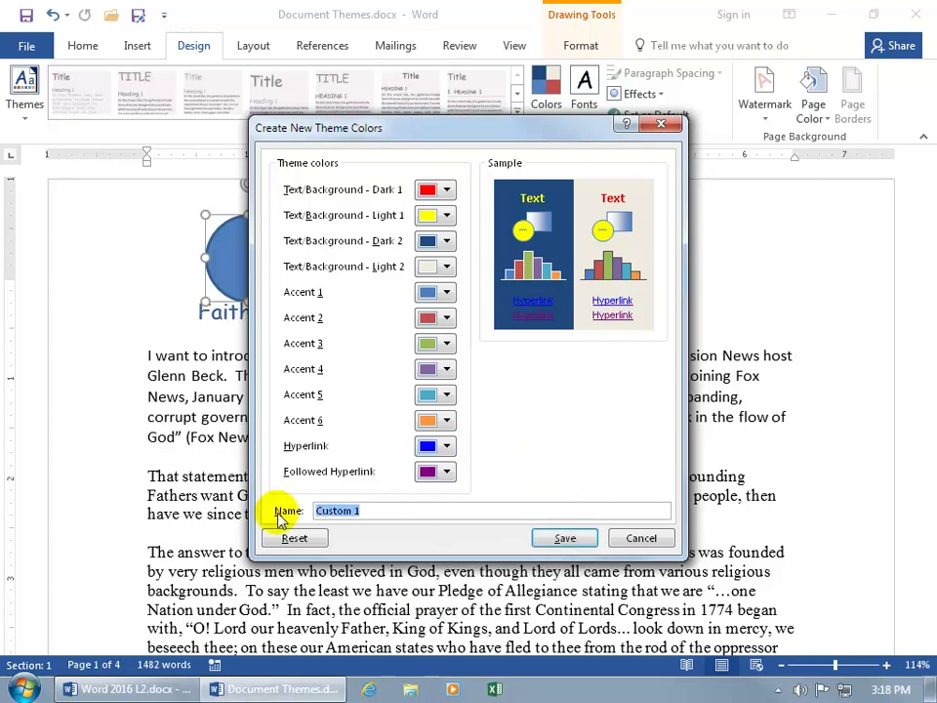
pyautogui.write('Spiffy')
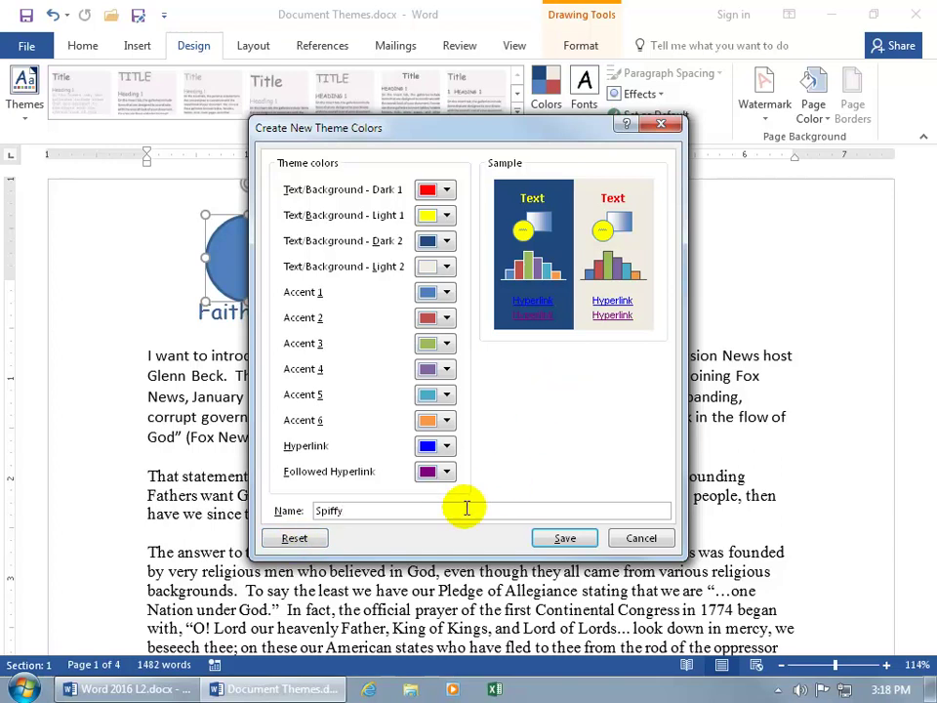
pyautogui.click(553, 538)
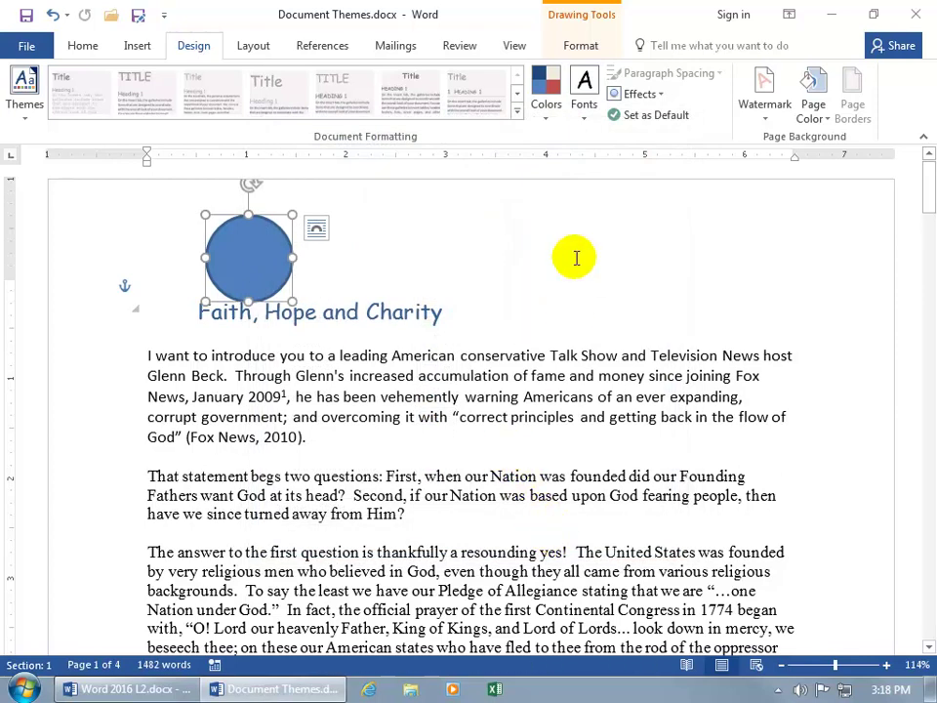
# Preview theme color sets and theme effects on the title and circle without applying any
pyautogui.click(548, 109)
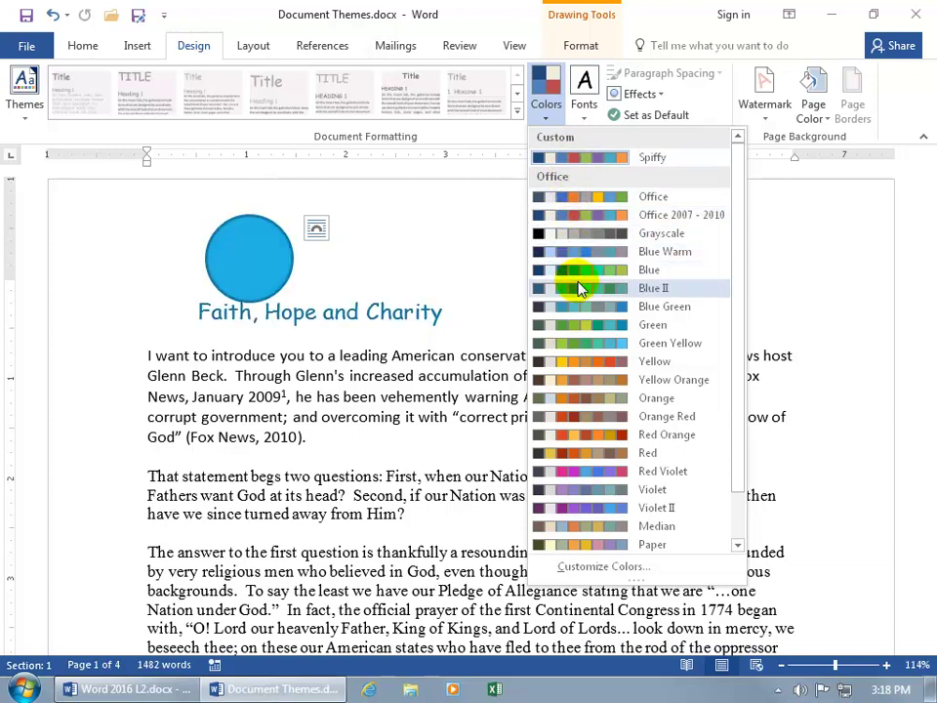
pyautogui.click(479, 197)
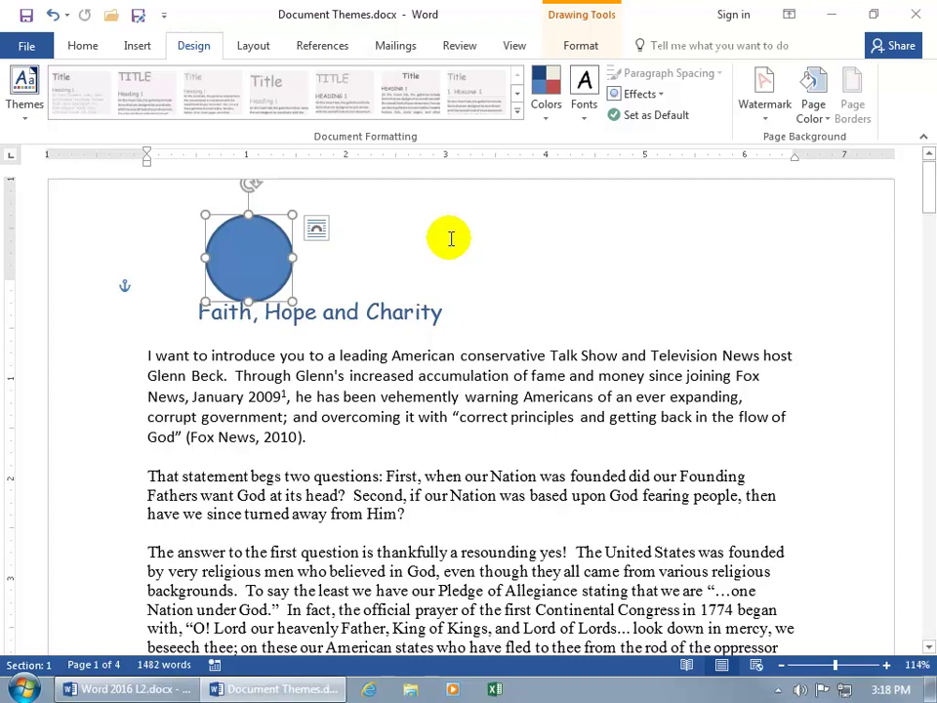
pyautogui.click(647, 94)
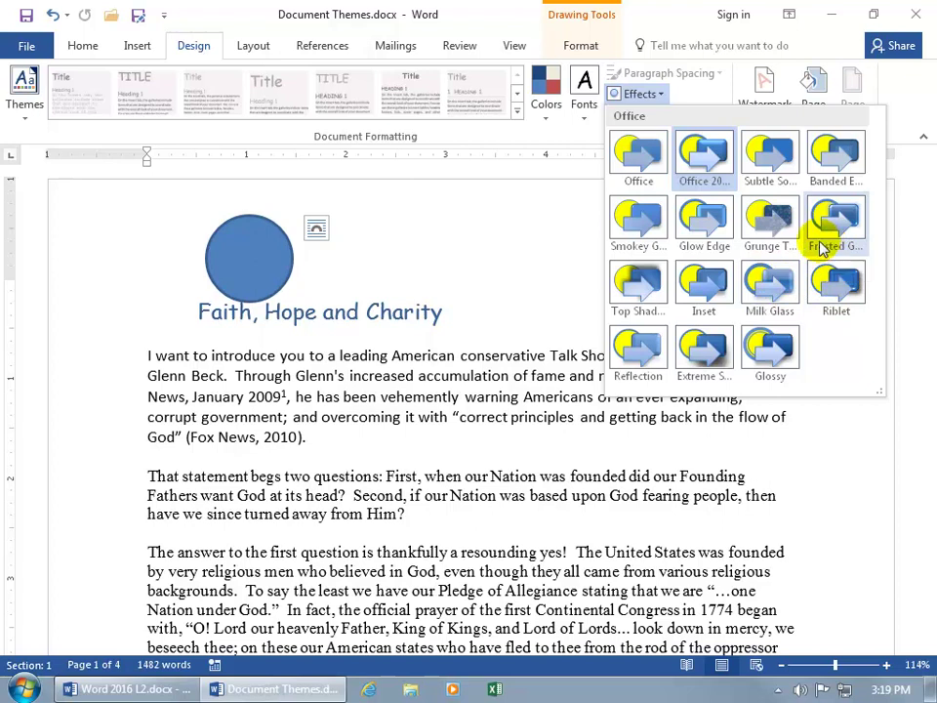
pyautogui.click(387, 344)
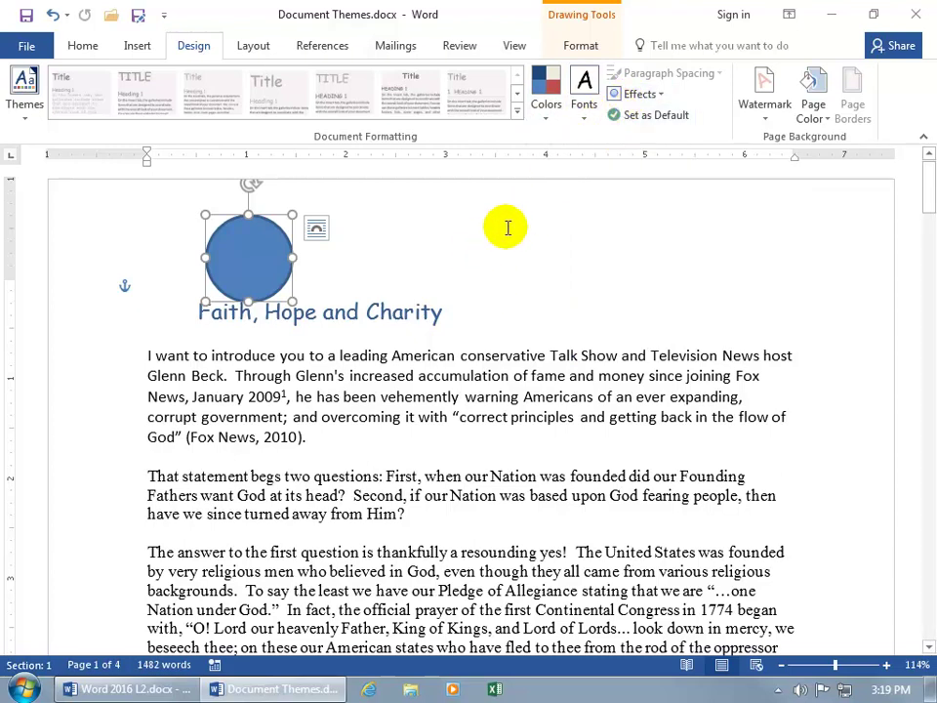
# Save the current theme in the Document Themes folder as an Office Theme named Spiffy
pyautogui.click(36, 118)
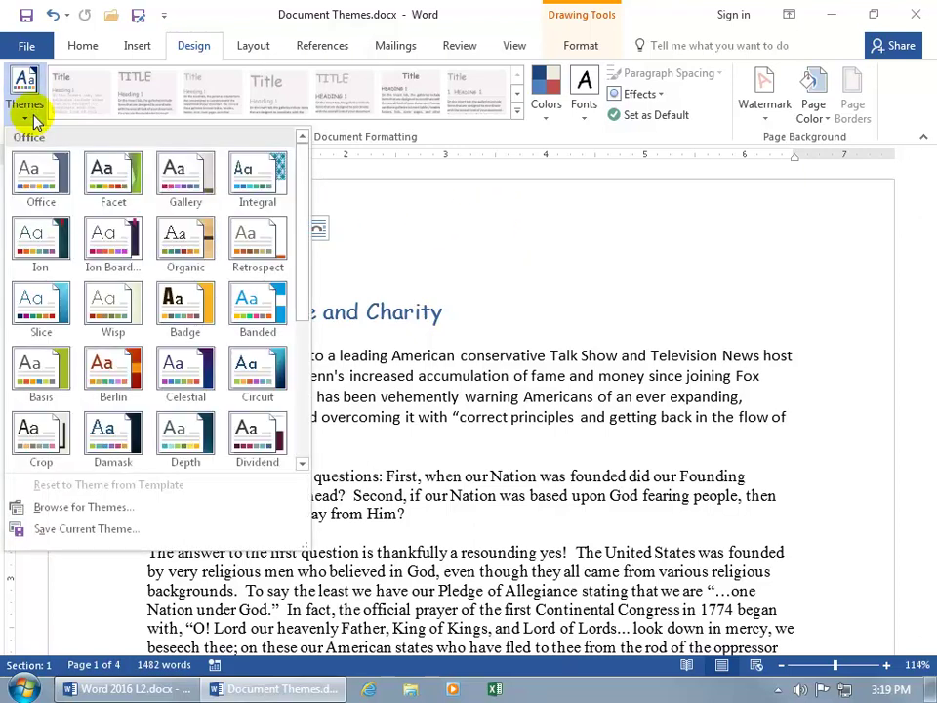
pyautogui.click(52, 531)
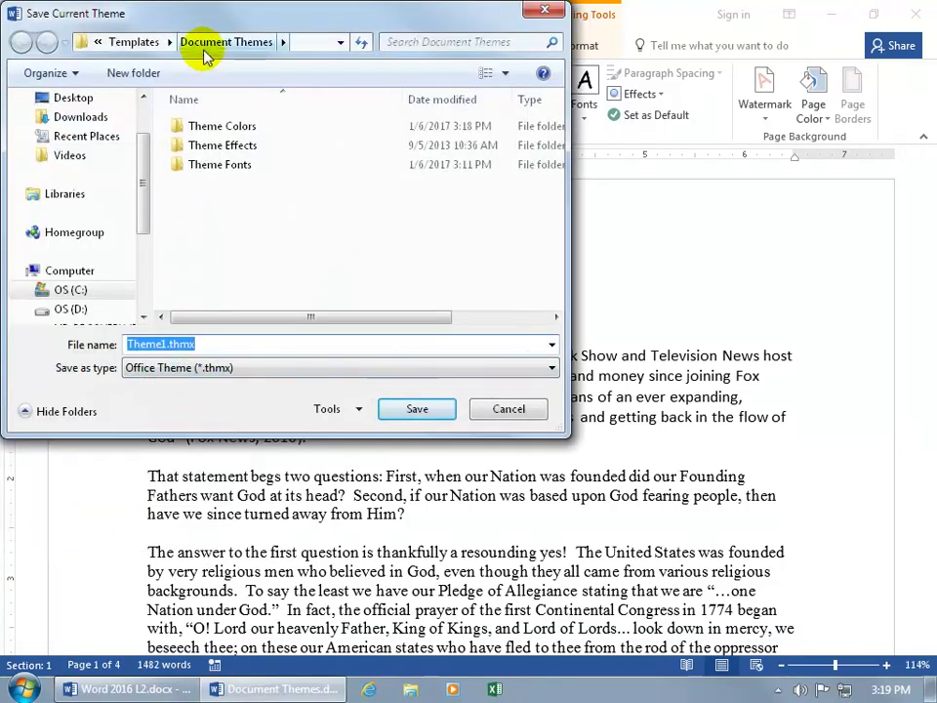
pyautogui.moveTo(209, 13); pyautogui.dragTo(407, 117)
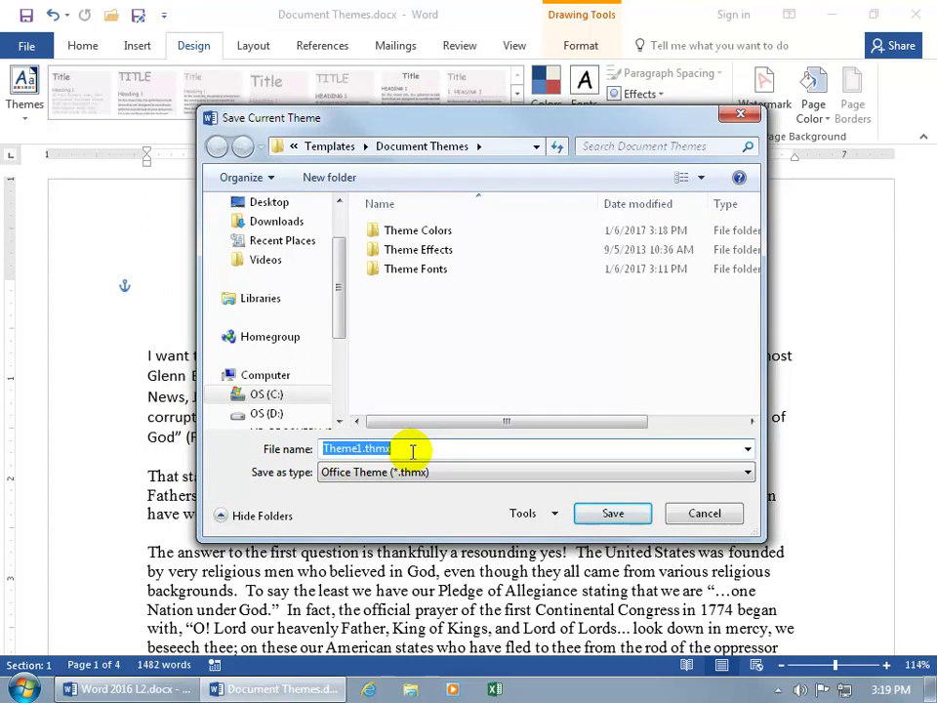
pyautogui.write('Spiffy')
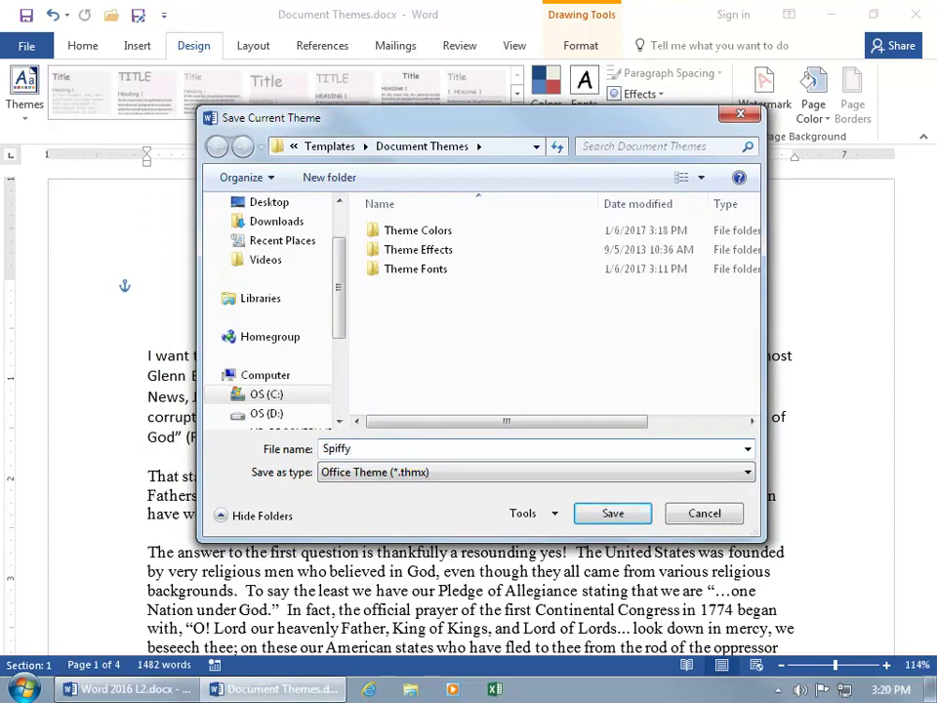
pyautogui.press('Return')
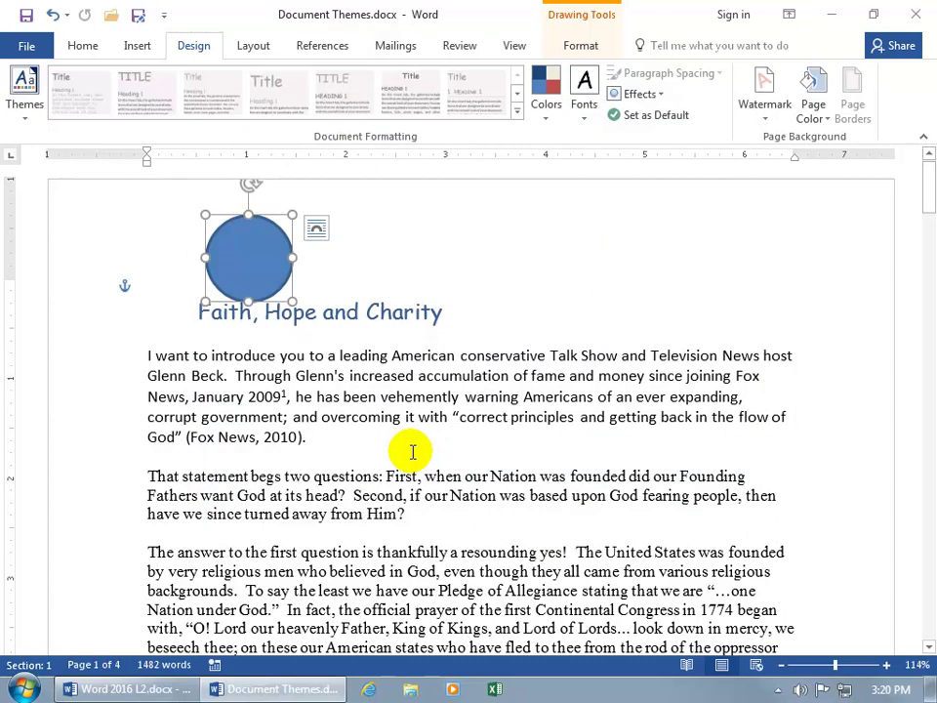
# Create a blank document, check its theme gallery for the custom Spiffy theme, and close that document
pyautogui.click(26, 45)
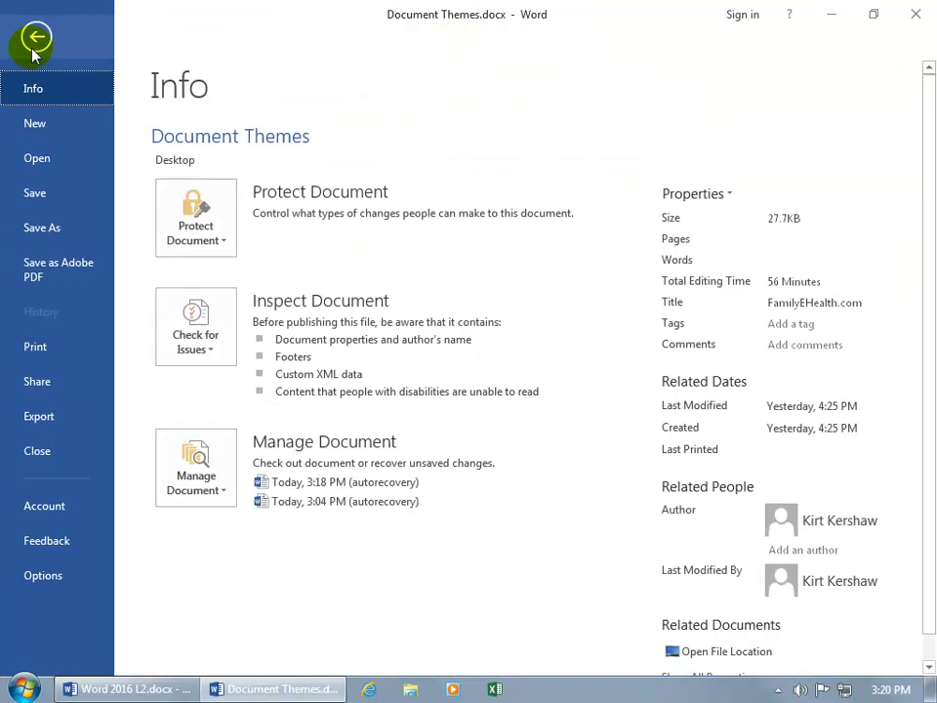
pyautogui.click(43, 121)
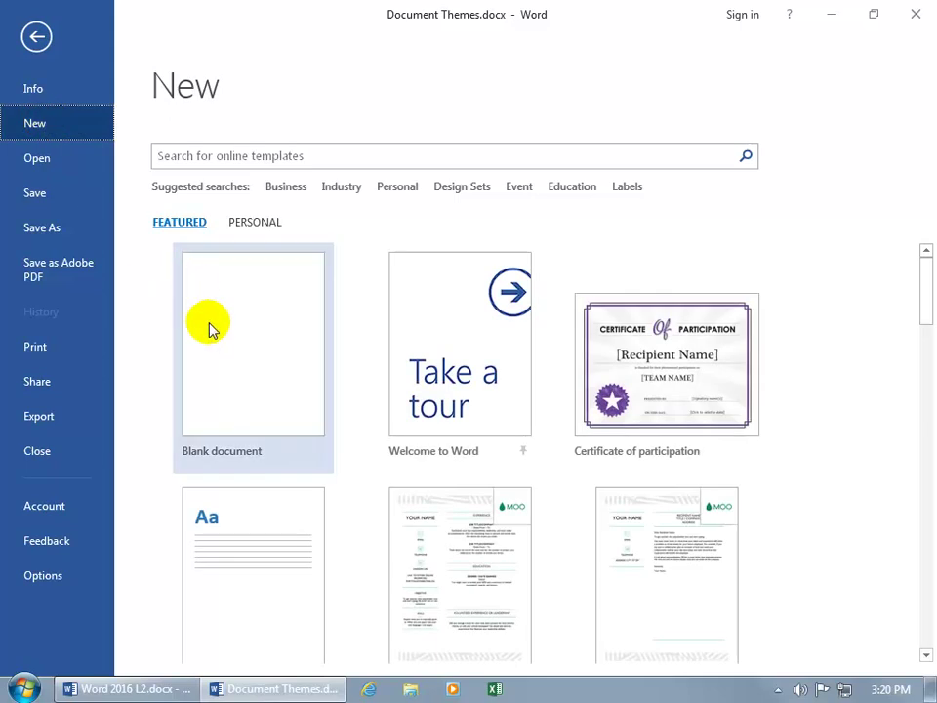
pyautogui.click(234, 350)
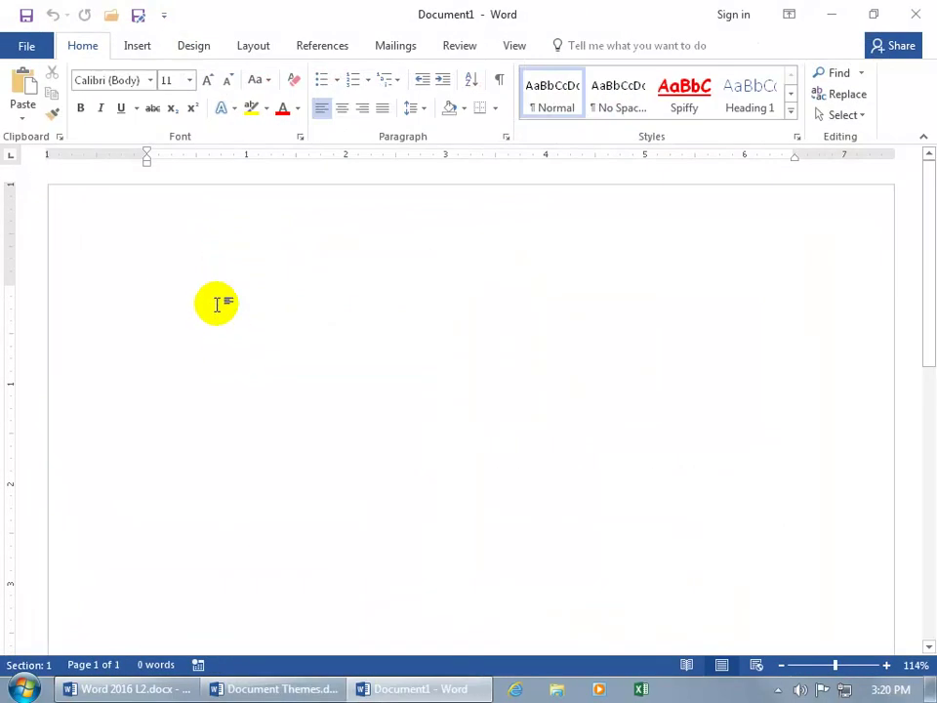
pyautogui.click(200, 48)
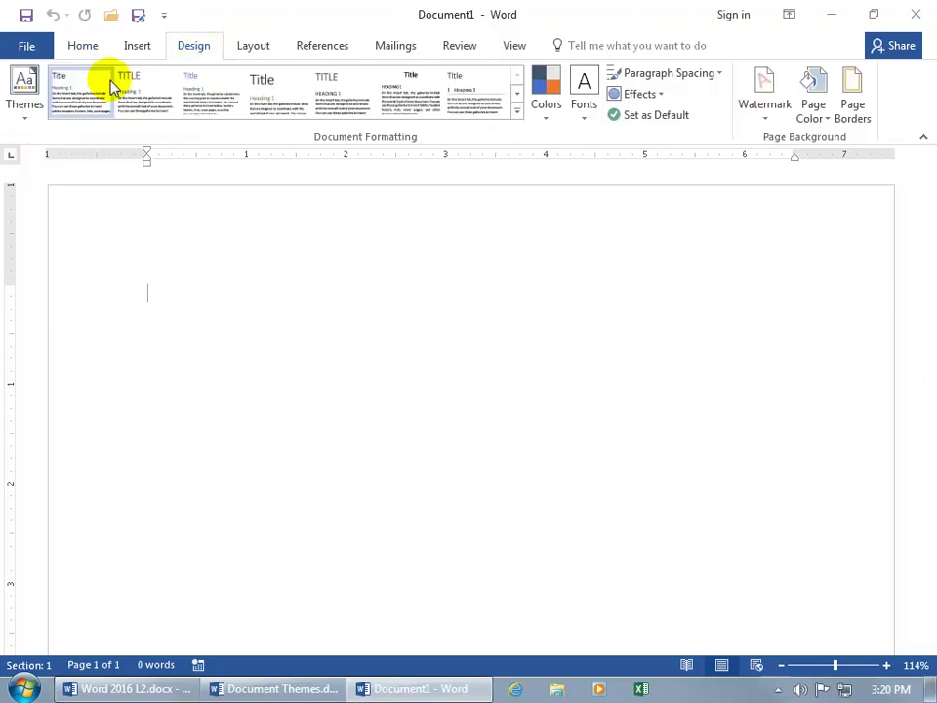
pyautogui.click(29, 109)
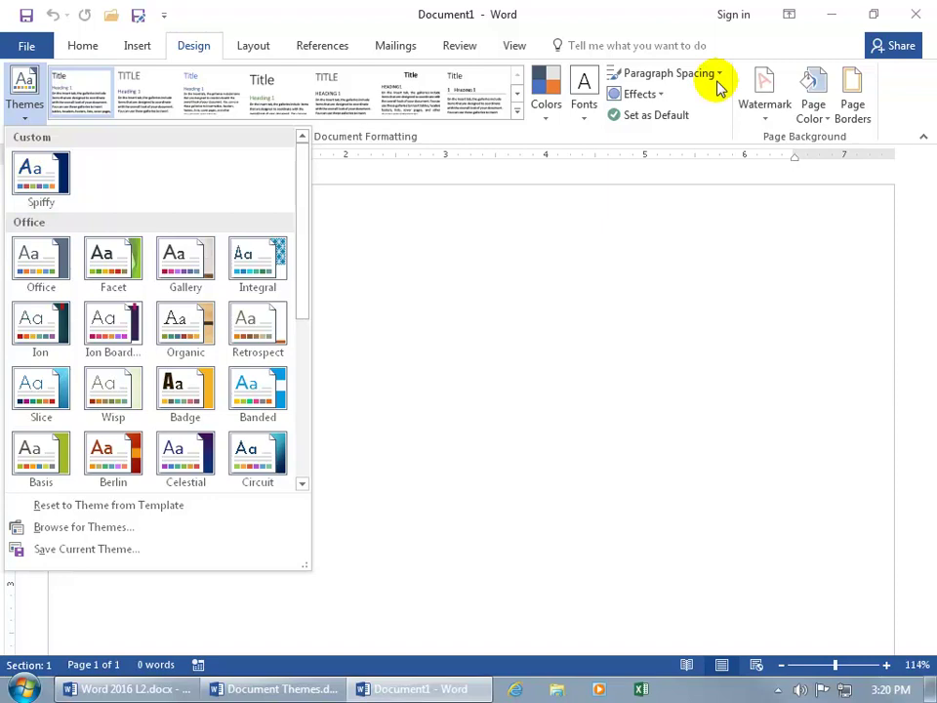
pyautogui.click(913, 20)
pyautogui.click(913, 20)
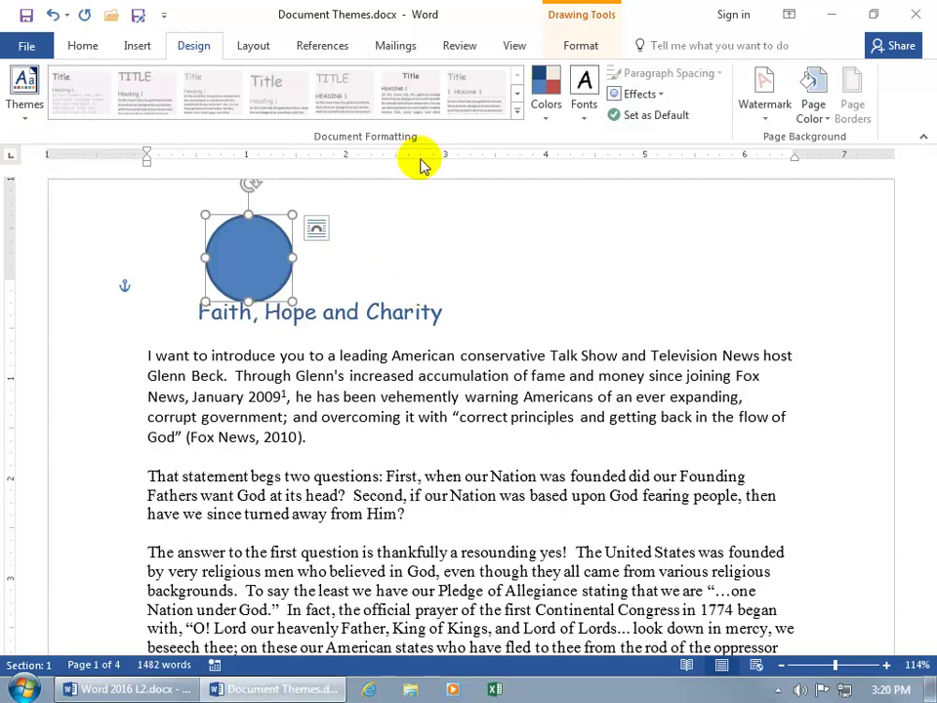
# Look at the management options for the custom Spiffy document theme without choosing one
pyautogui.click(26, 123)
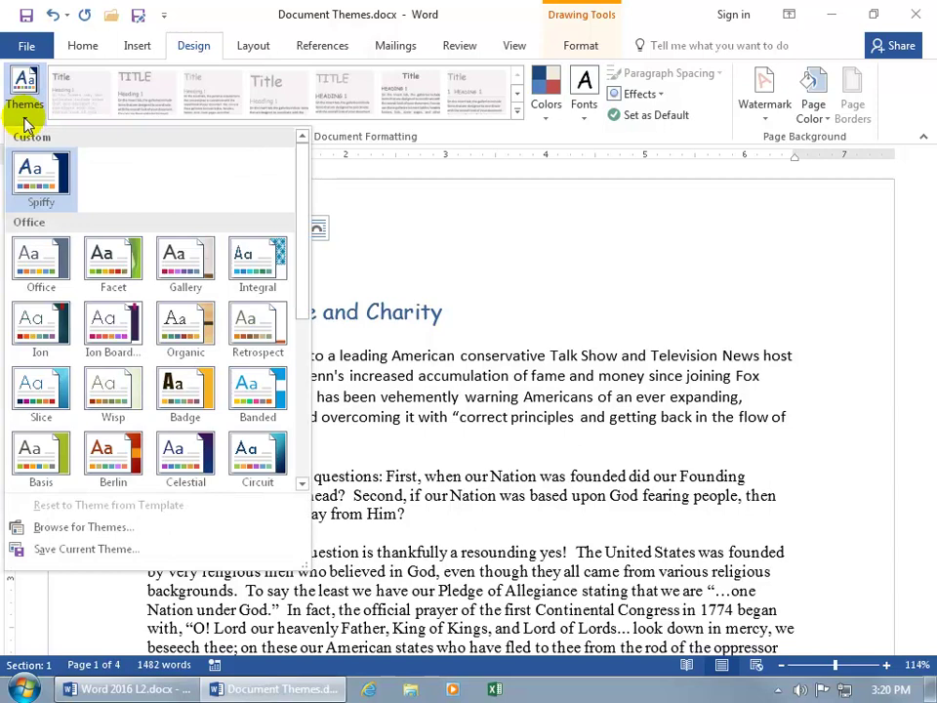
pyautogui.rightClick(31, 171)
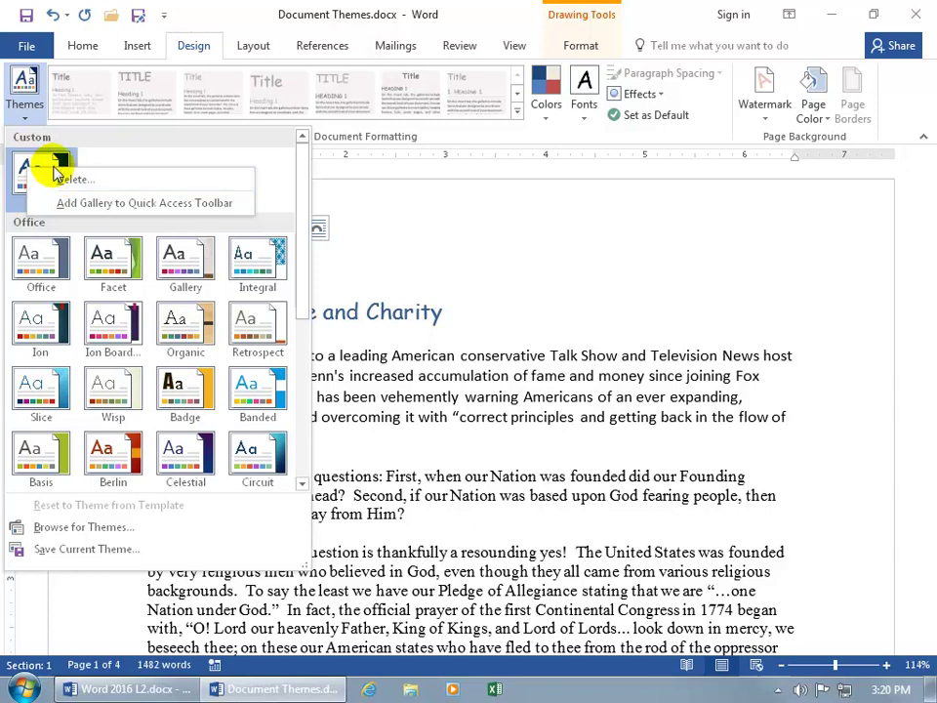
pyautogui.click(322, 230)
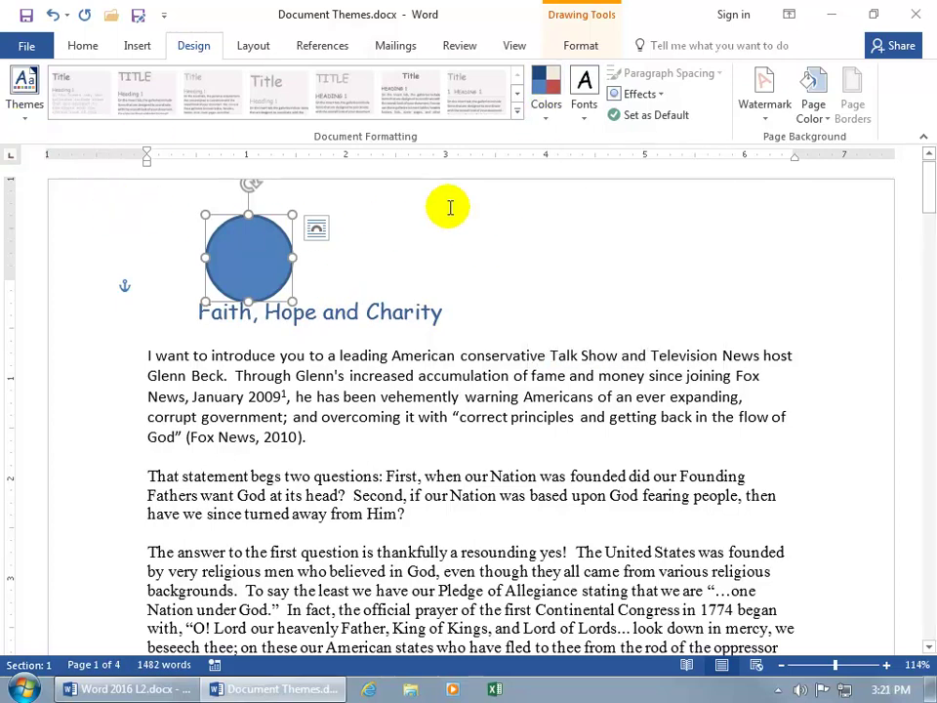
# Inspect the Spiffy theme color settings without changing them, and check the set's edit and delete options
pyautogui.click(548, 116)
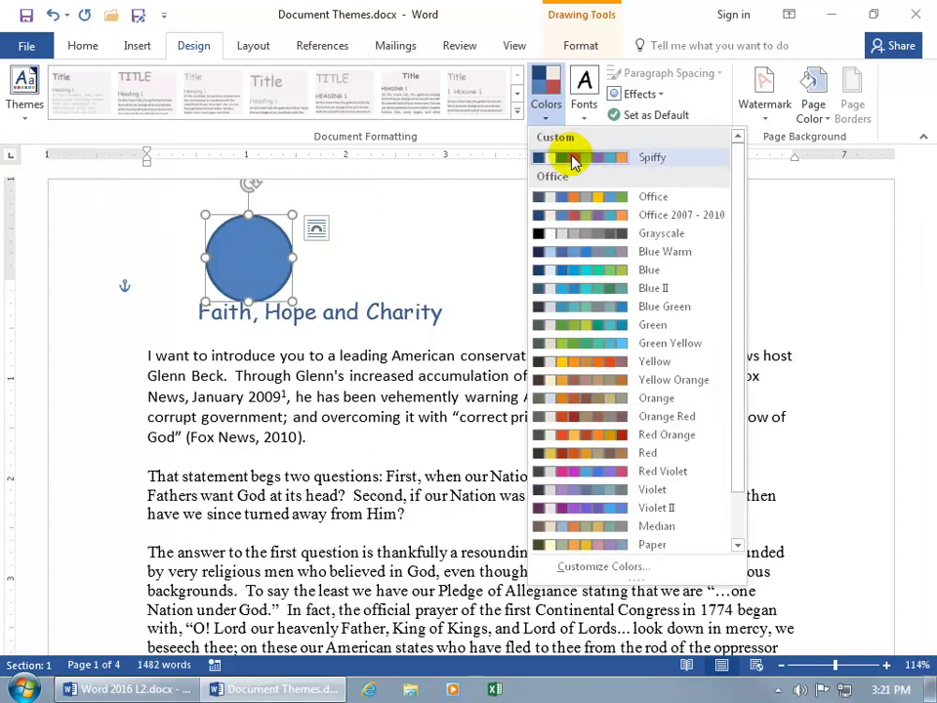
pyautogui.rightClick(572, 159)
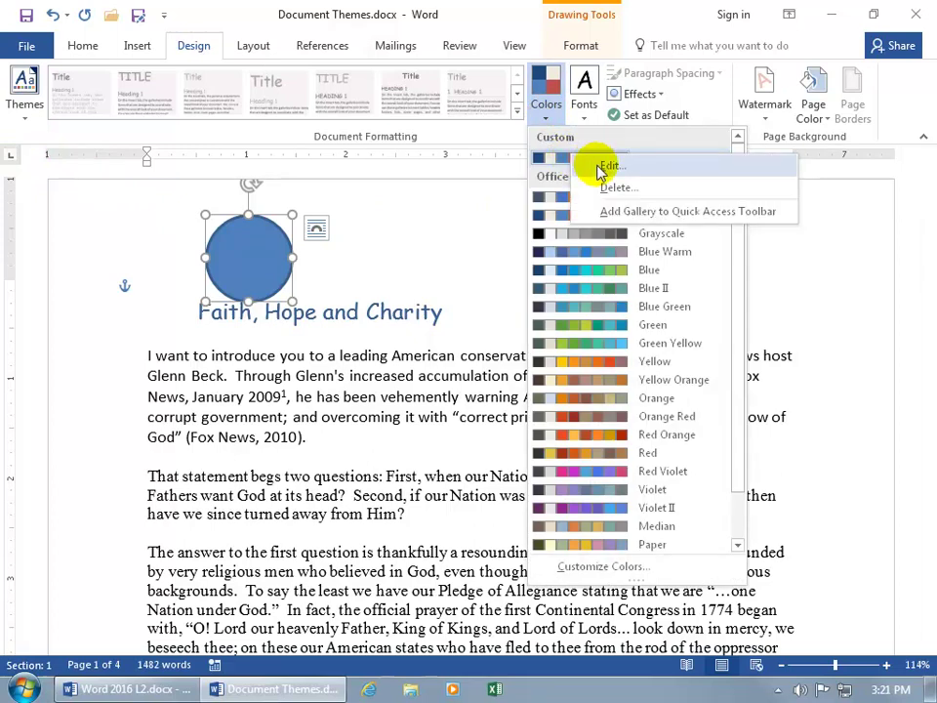
pyautogui.click(603, 166)
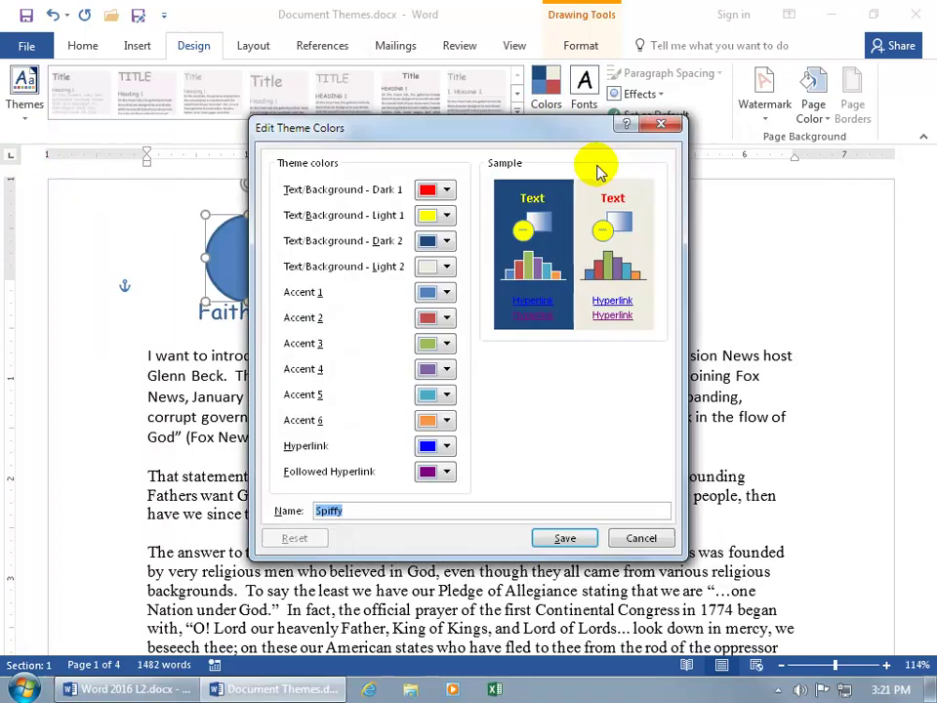
pyautogui.click(661, 124)
pyautogui.click(546, 107)
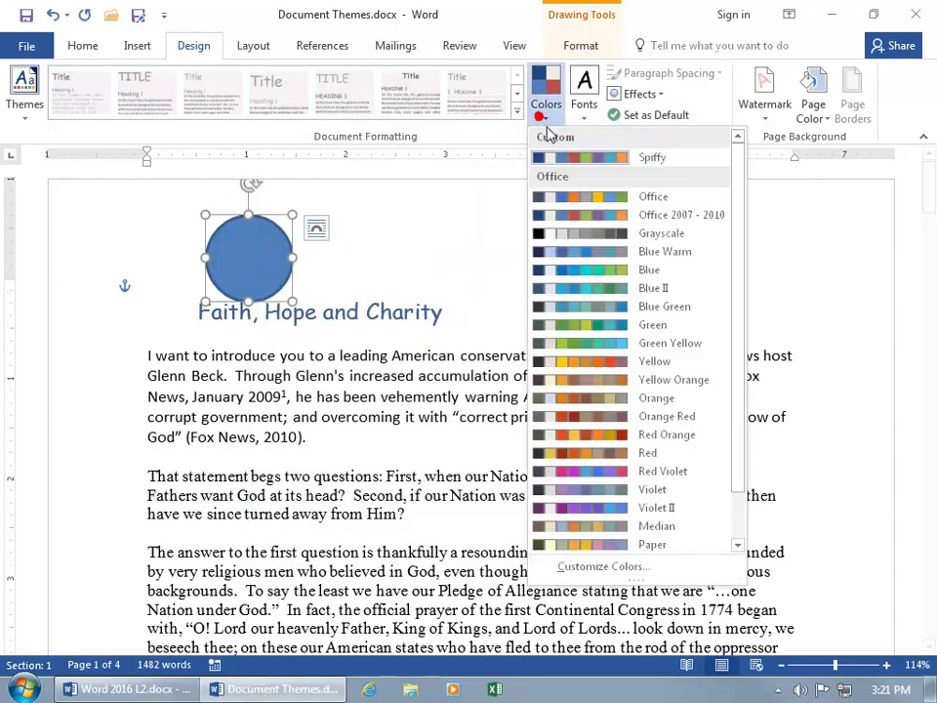
pyautogui.rightClick(563, 157)
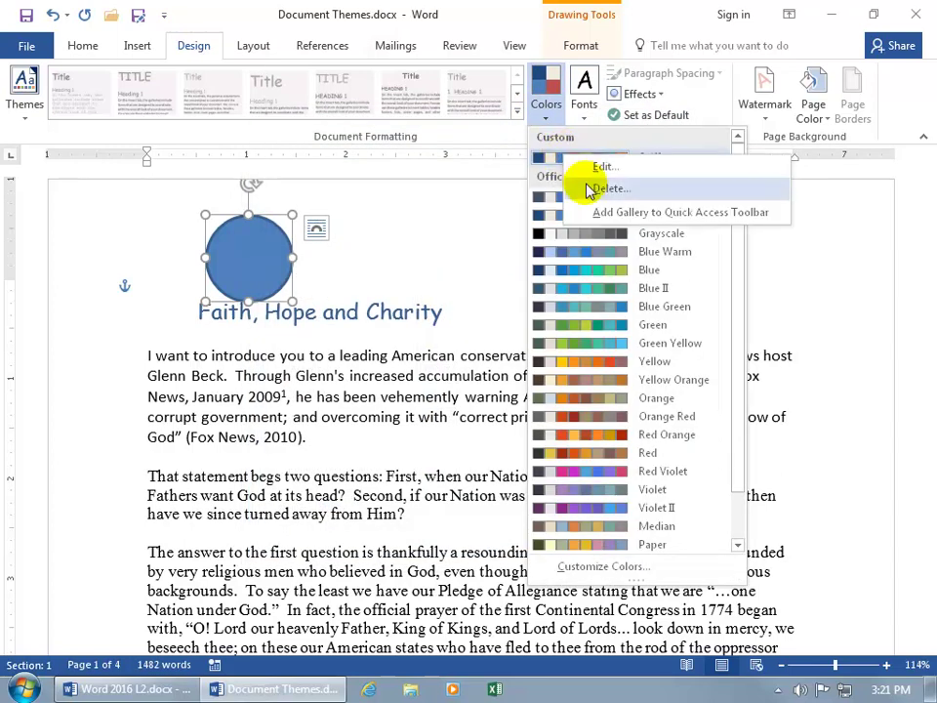
# Open the custom Spiffy theme fonts for editing and close them without changes
pyautogui.click(586, 102)
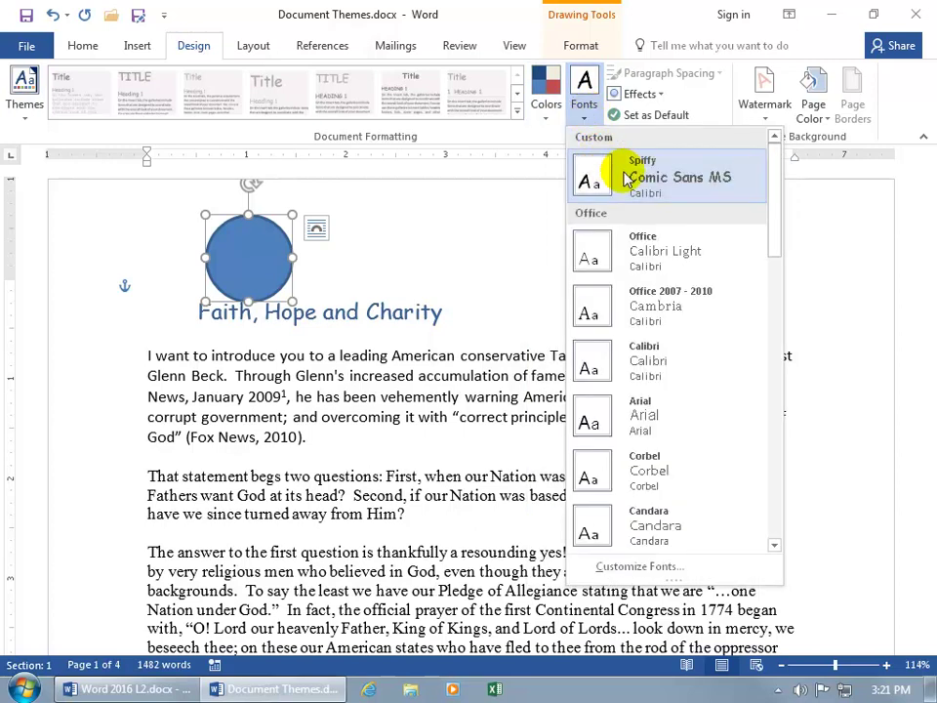
pyautogui.rightClick(630, 177)
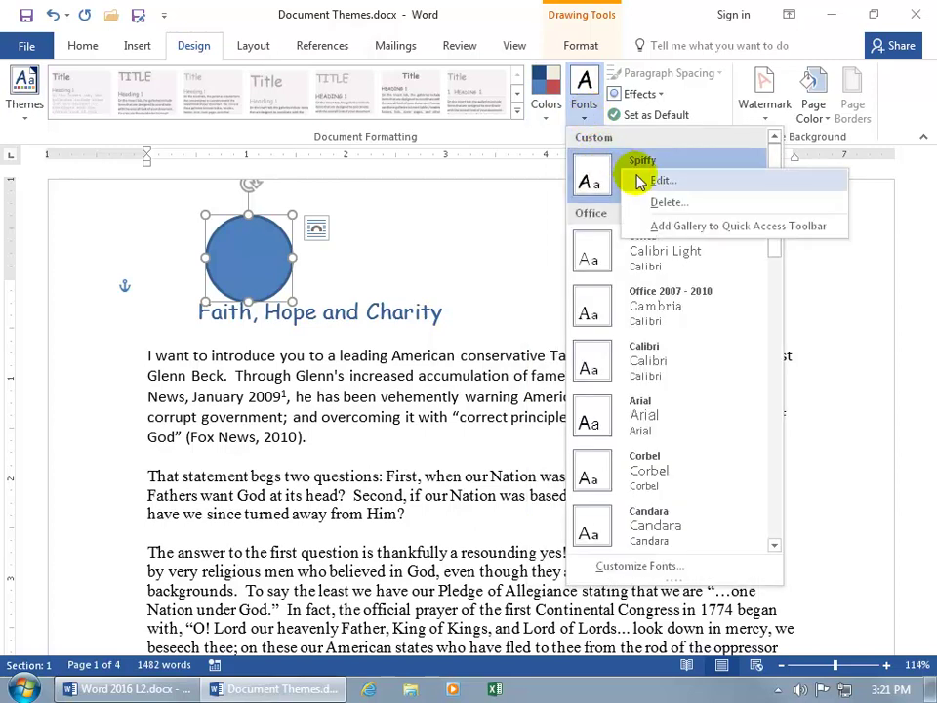
pyautogui.click(637, 179)
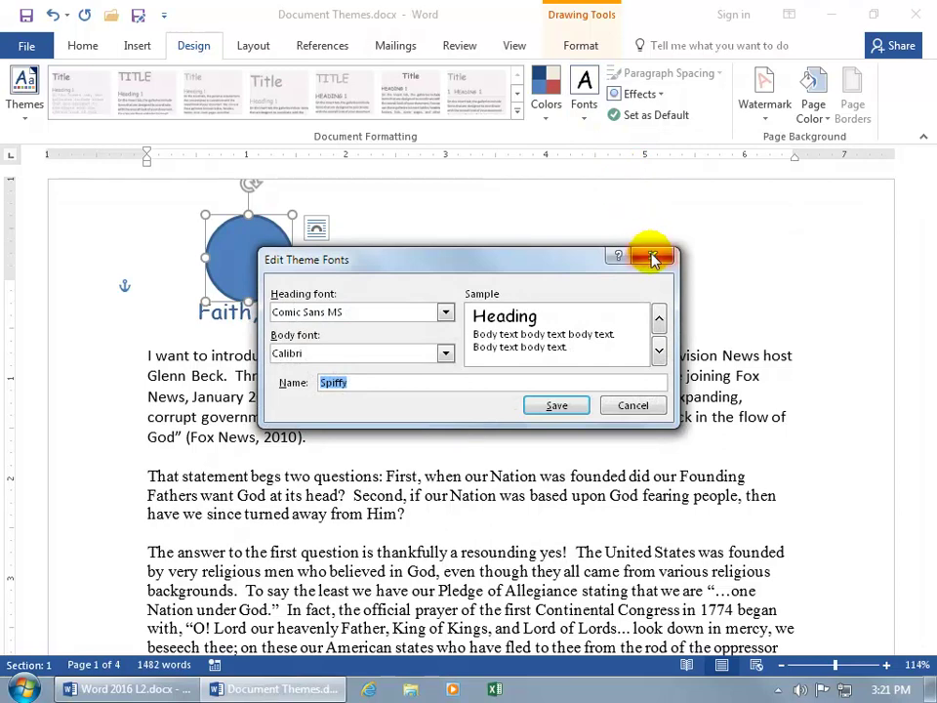
pyautogui.click(650, 256)
# Check which options are available for the built-in Office theme effect without choosing one
pyautogui.click(658, 97)
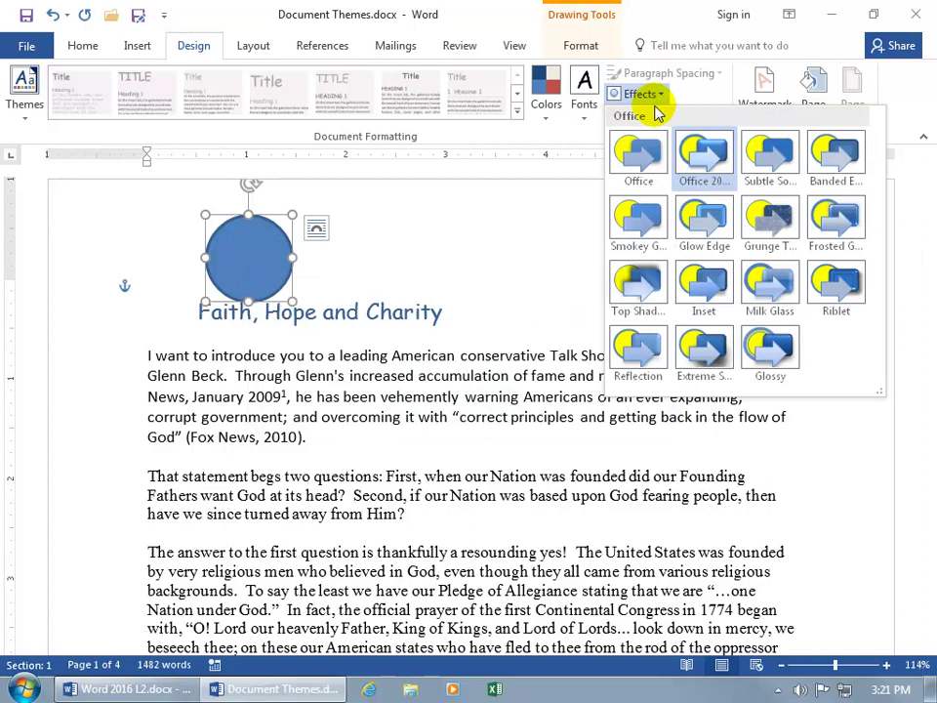
pyautogui.rightClick(641, 149)
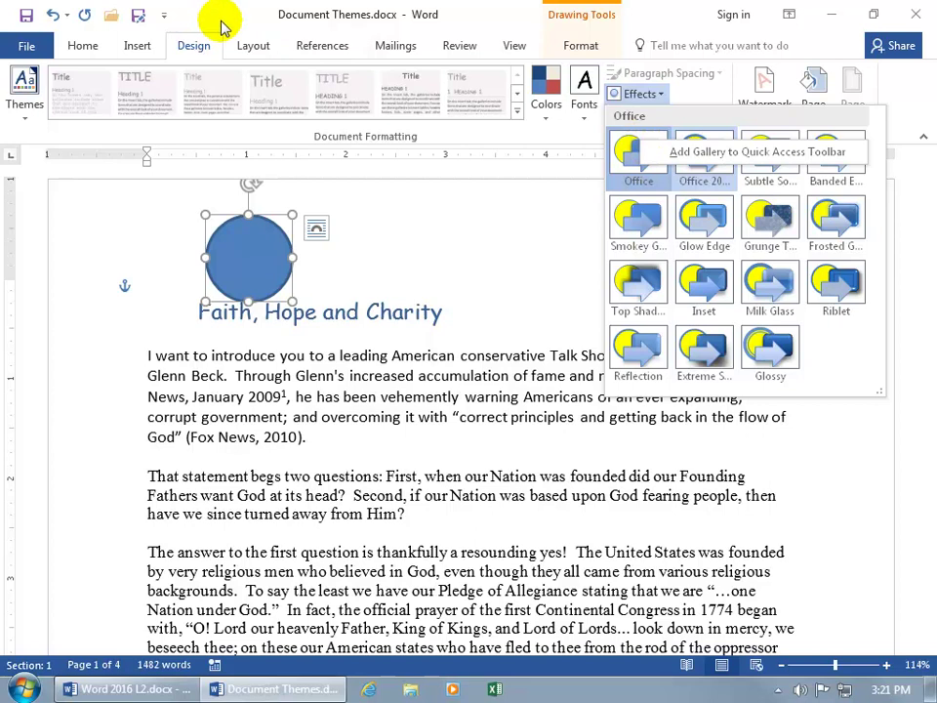
pyautogui.click(360, 246)
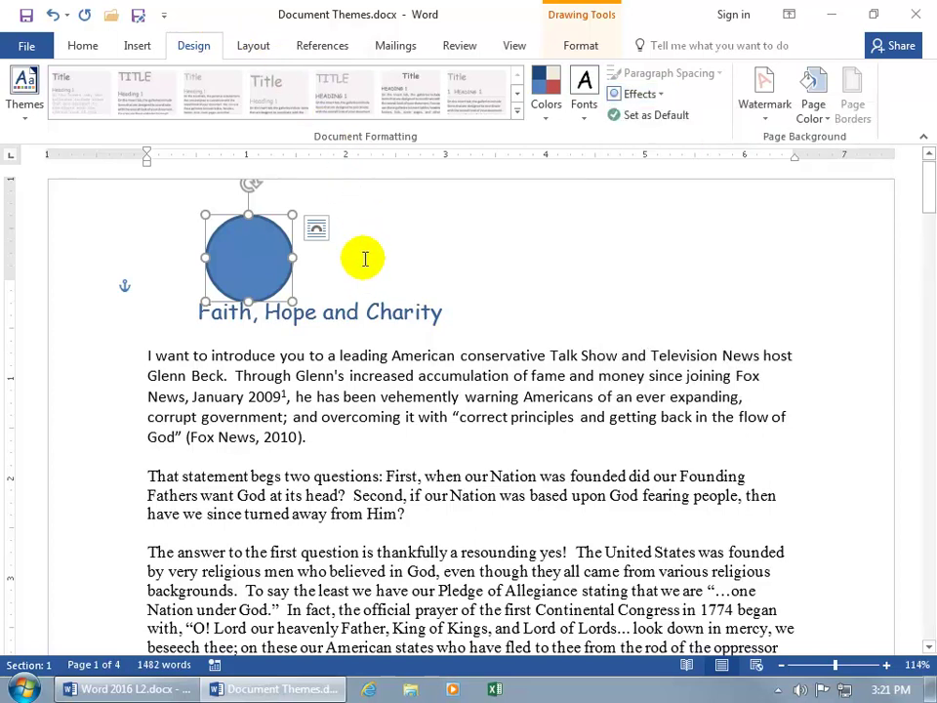
# Set the page color to a light tan theme shade and display the available document themes
pyautogui.click(822, 119)
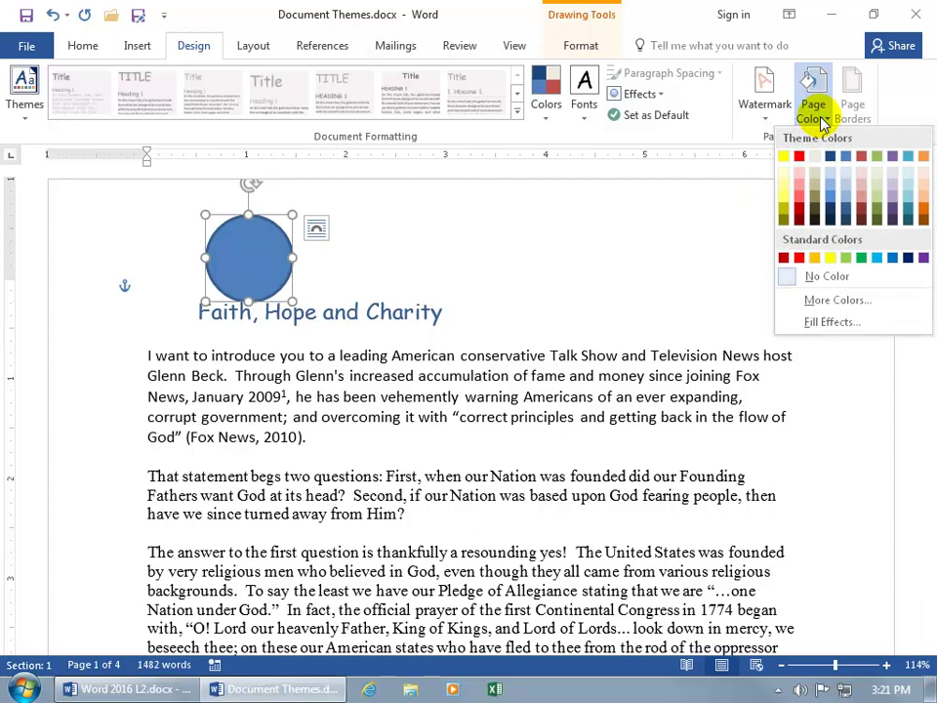
pyautogui.click(818, 174)
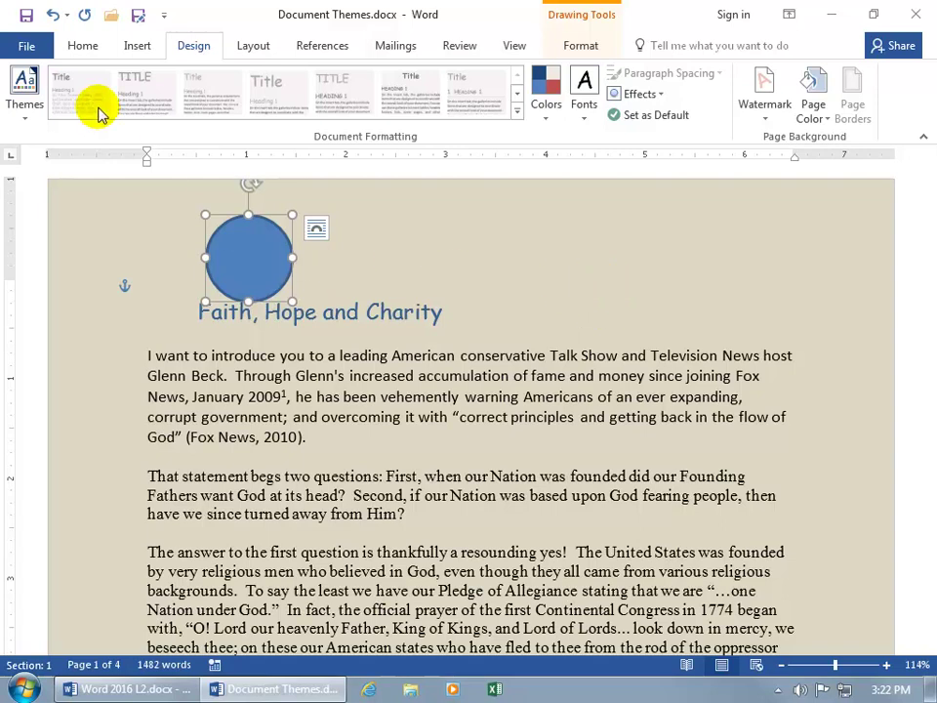
pyautogui.click(30, 102)
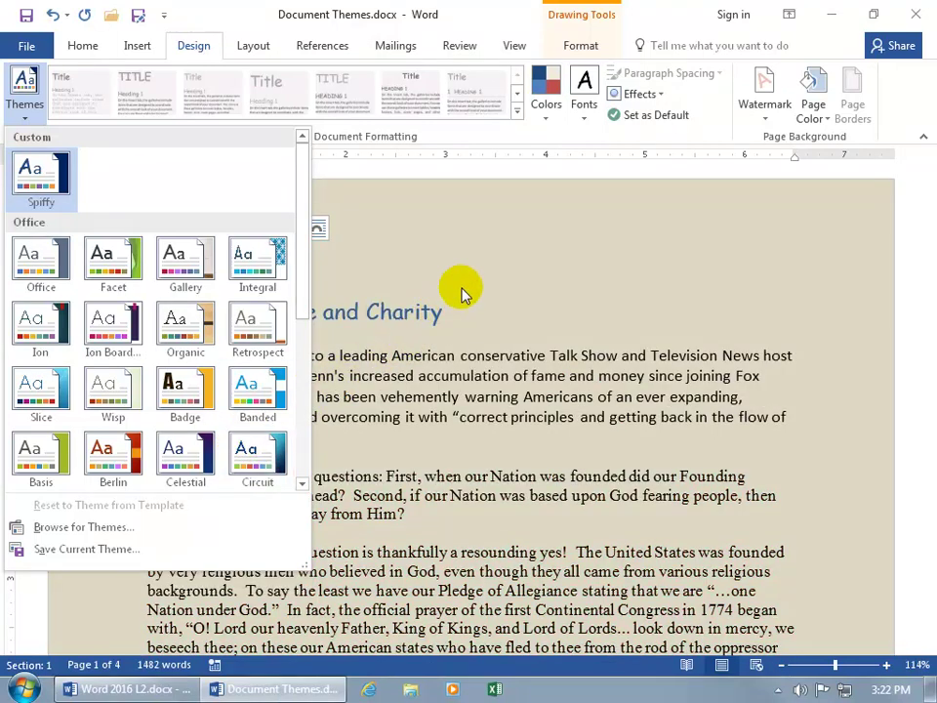
# Check which options are available for the custom Spiffy document theme
pyautogui.click(464, 292)
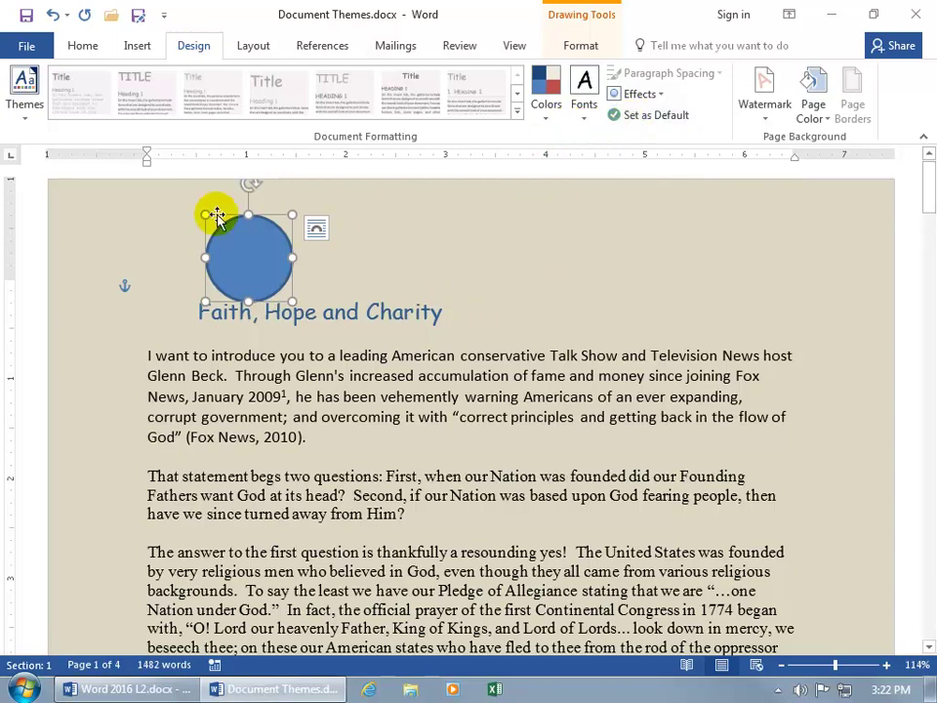
pyautogui.click(28, 115)
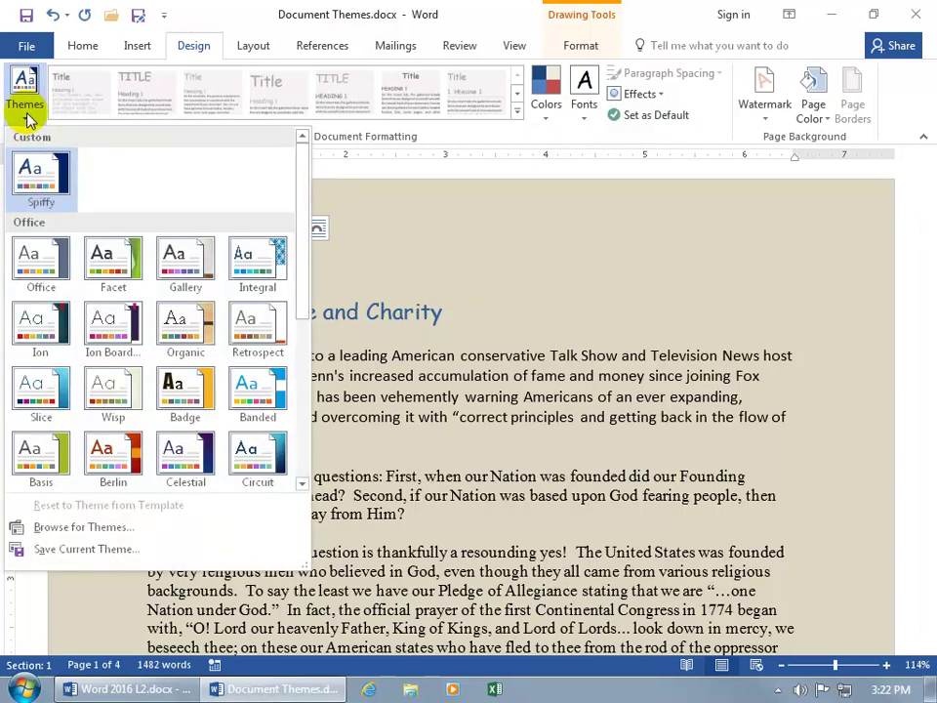
pyautogui.rightClick(32, 172)
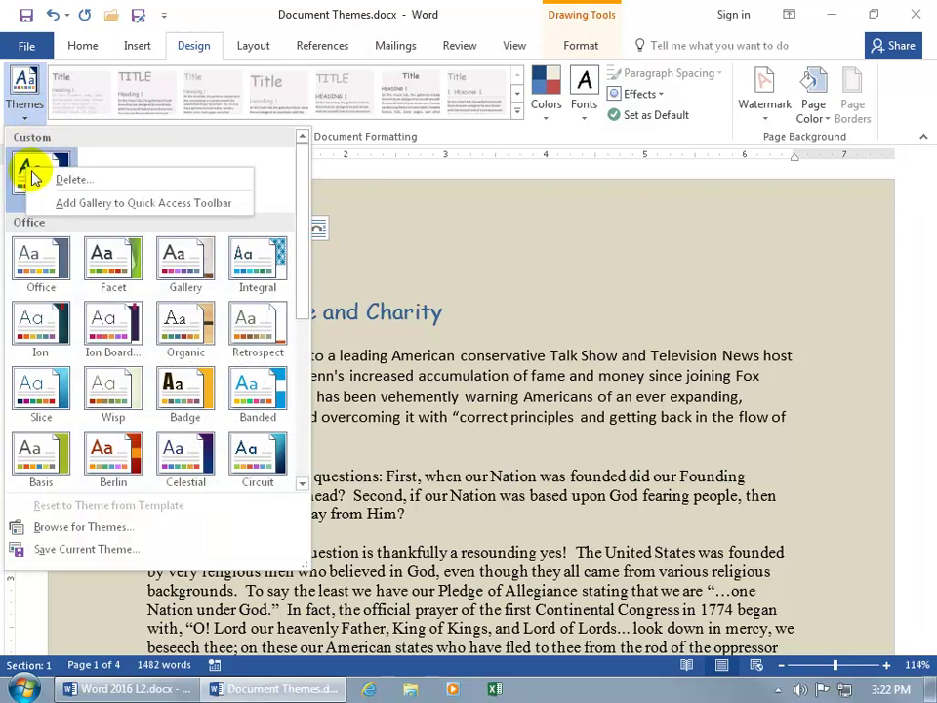
# Save the current theme as Spiffy.thmx in the Document Themes folder, replacing the existing file
pyautogui.click(75, 549)
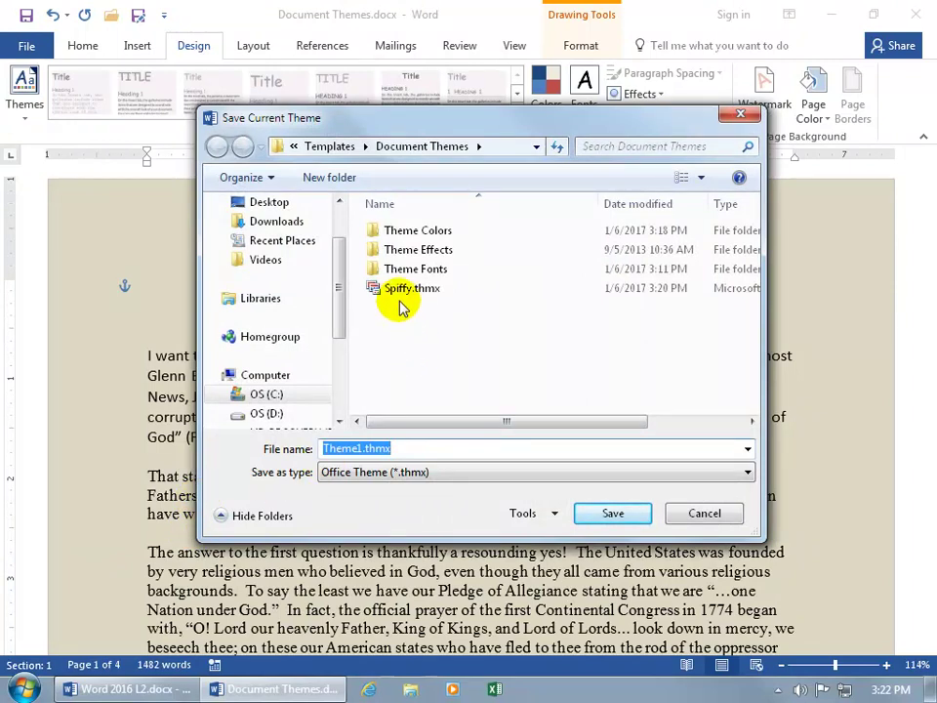
pyautogui.click(397, 288)
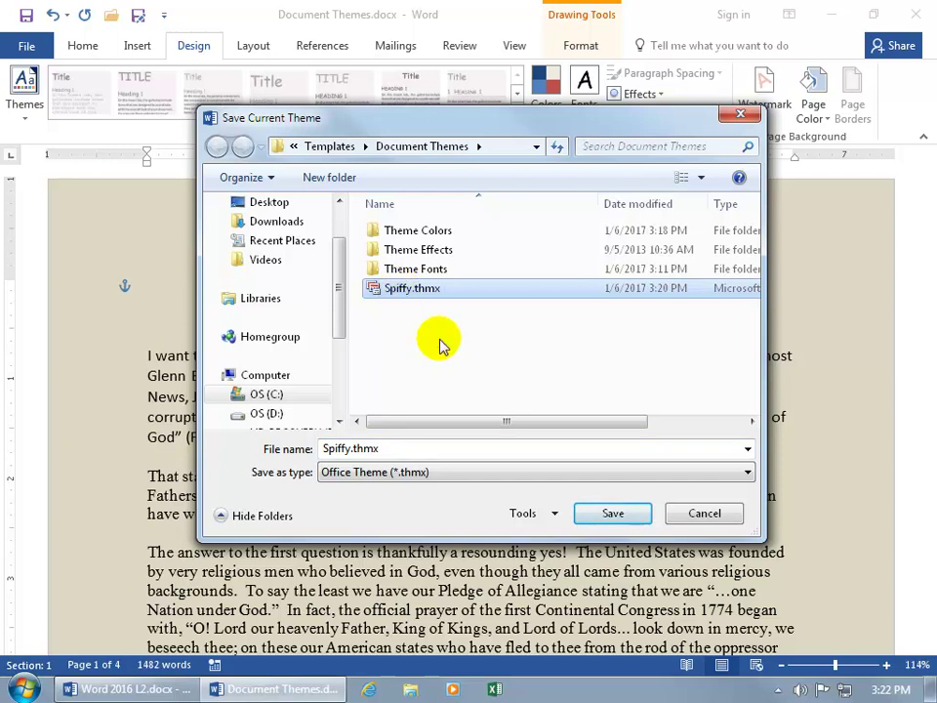
pyautogui.click(596, 516)
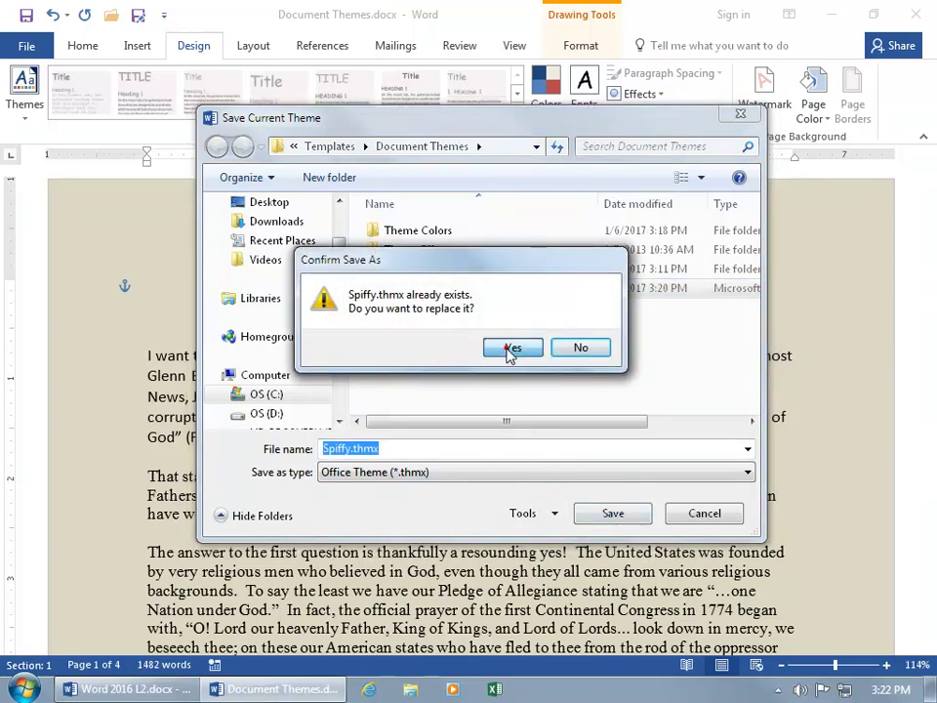
pyautogui.click(508, 349)
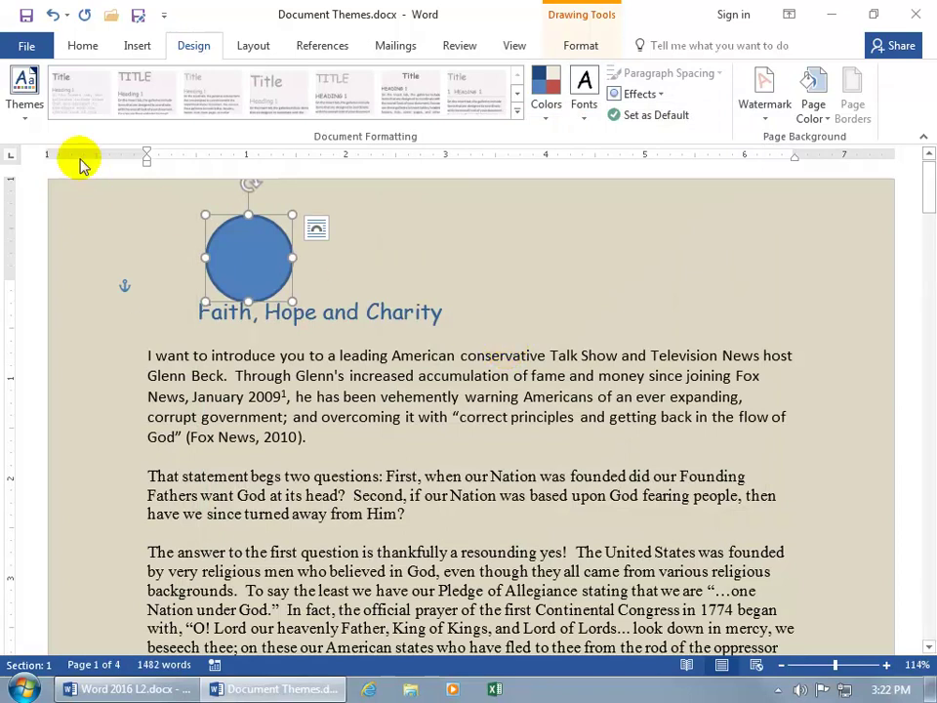
# Display the delete option for the saved custom Spiffy theme without removing it
pyautogui.click(28, 110)
pyautogui.rightClick(45, 169)
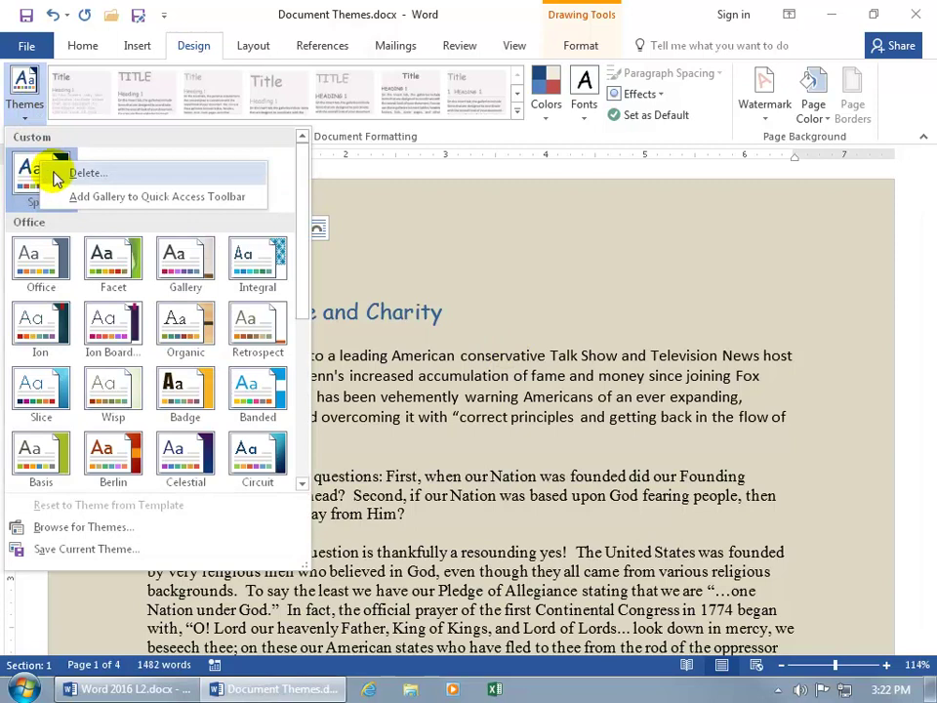